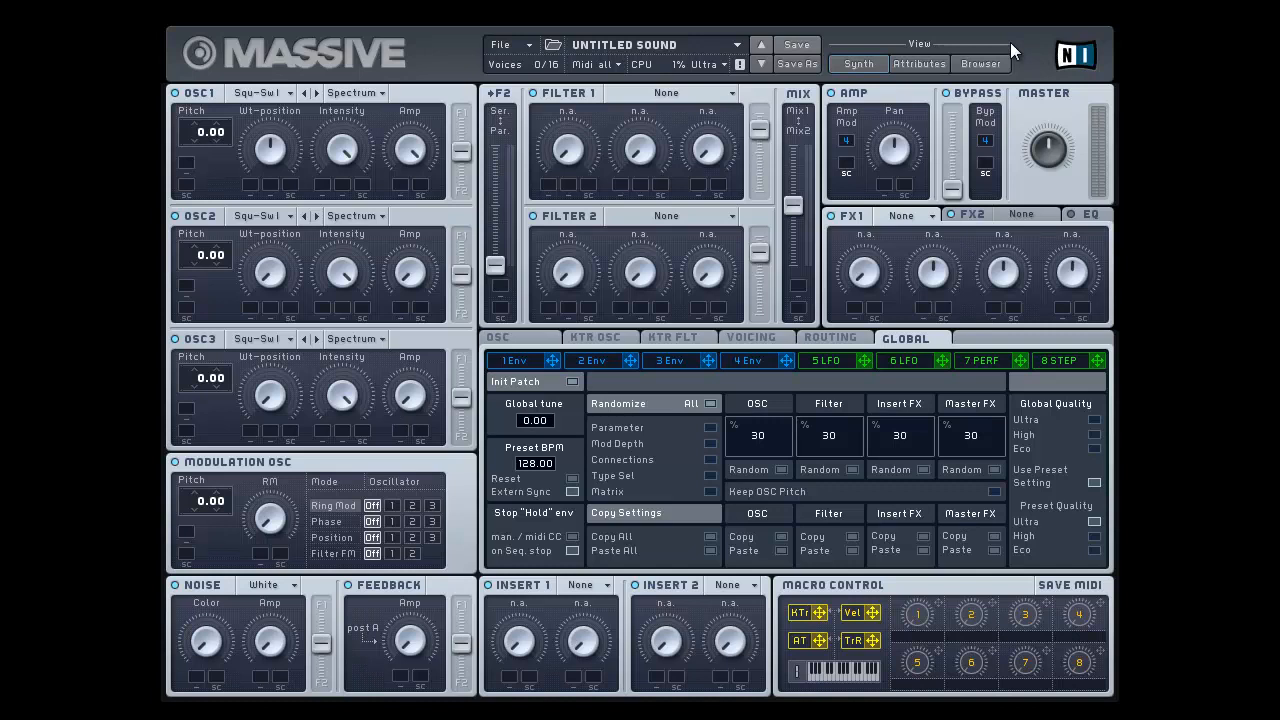
Step: Start a new default sound and open the settings of envelope 4, which drives the amp
{"action": "left_click", "coordinate": [524, 46]}
{"action": "left_click", "coordinate": [506, 46]}
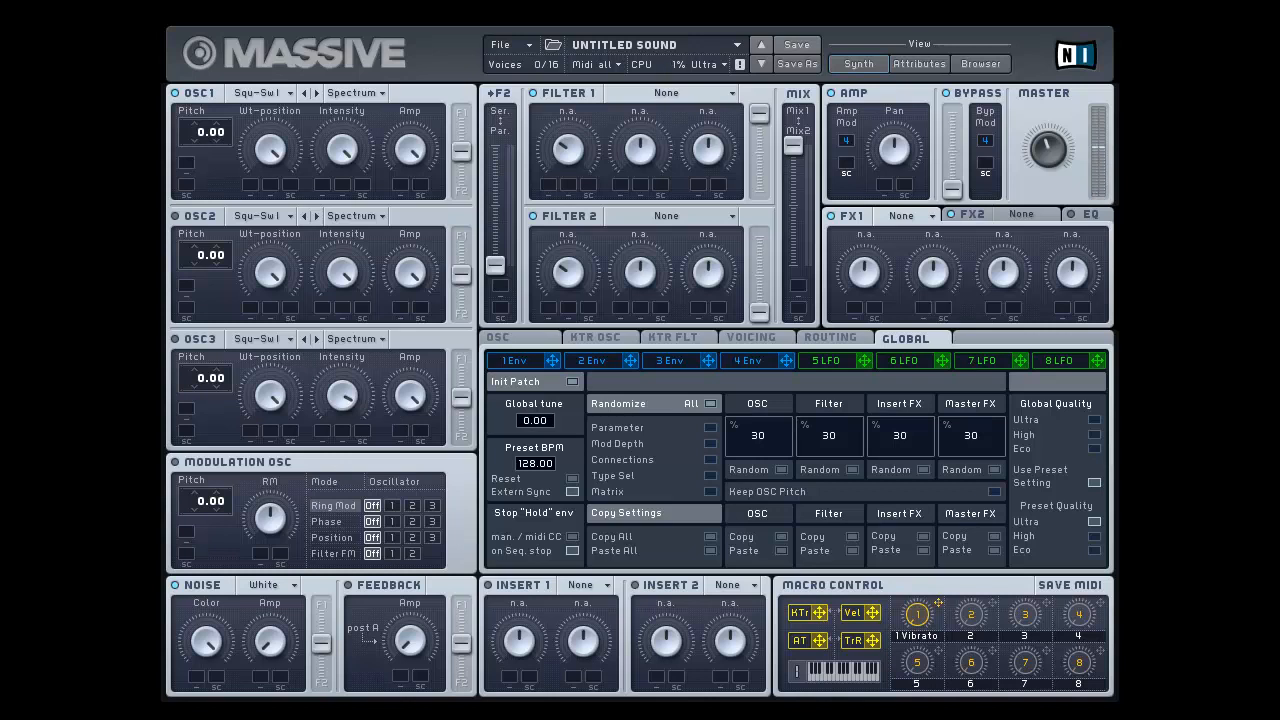
{"action": "key", "text": "F6"}
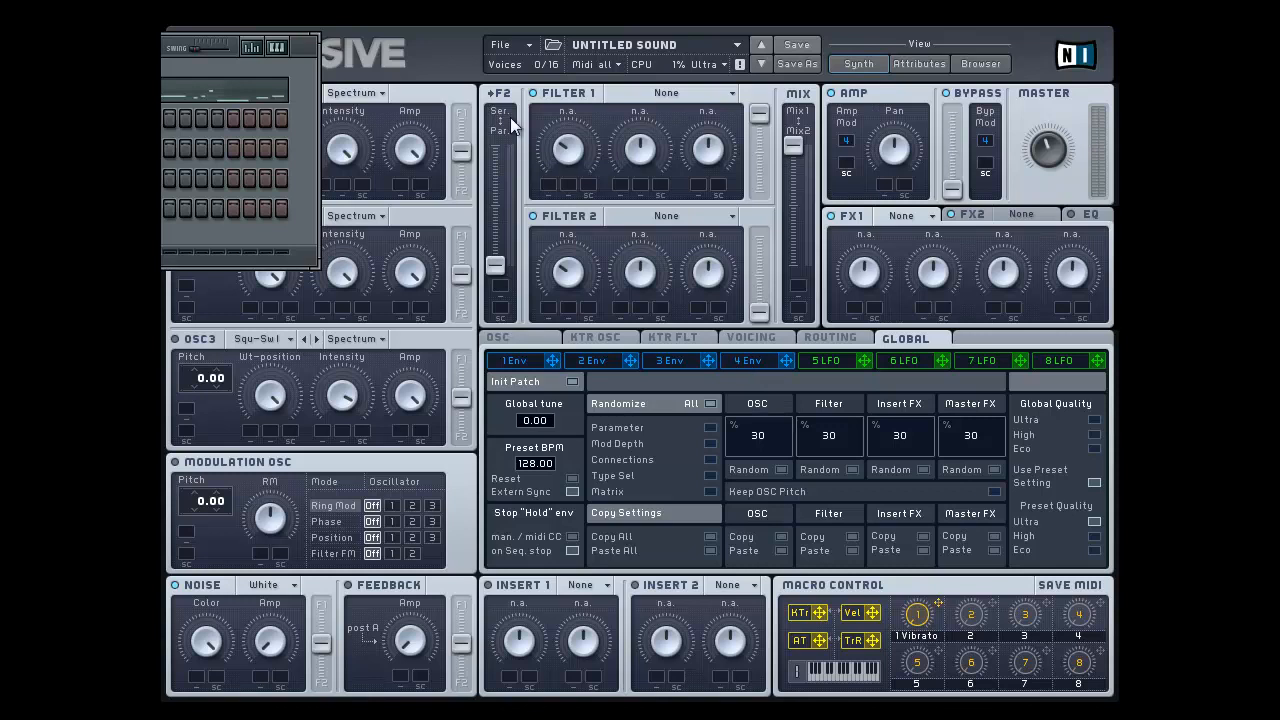
{"action": "left_click", "coordinate": [412, 20]}
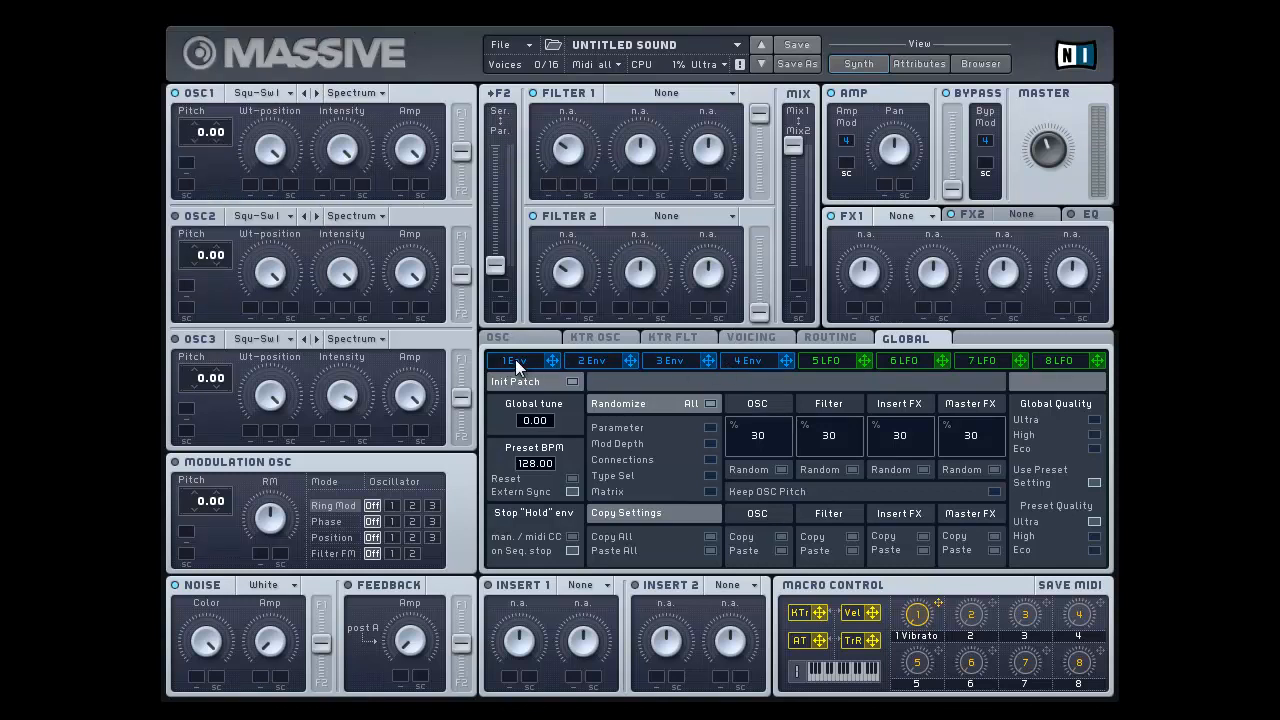
{"action": "left_click", "coordinate": [753, 360]}
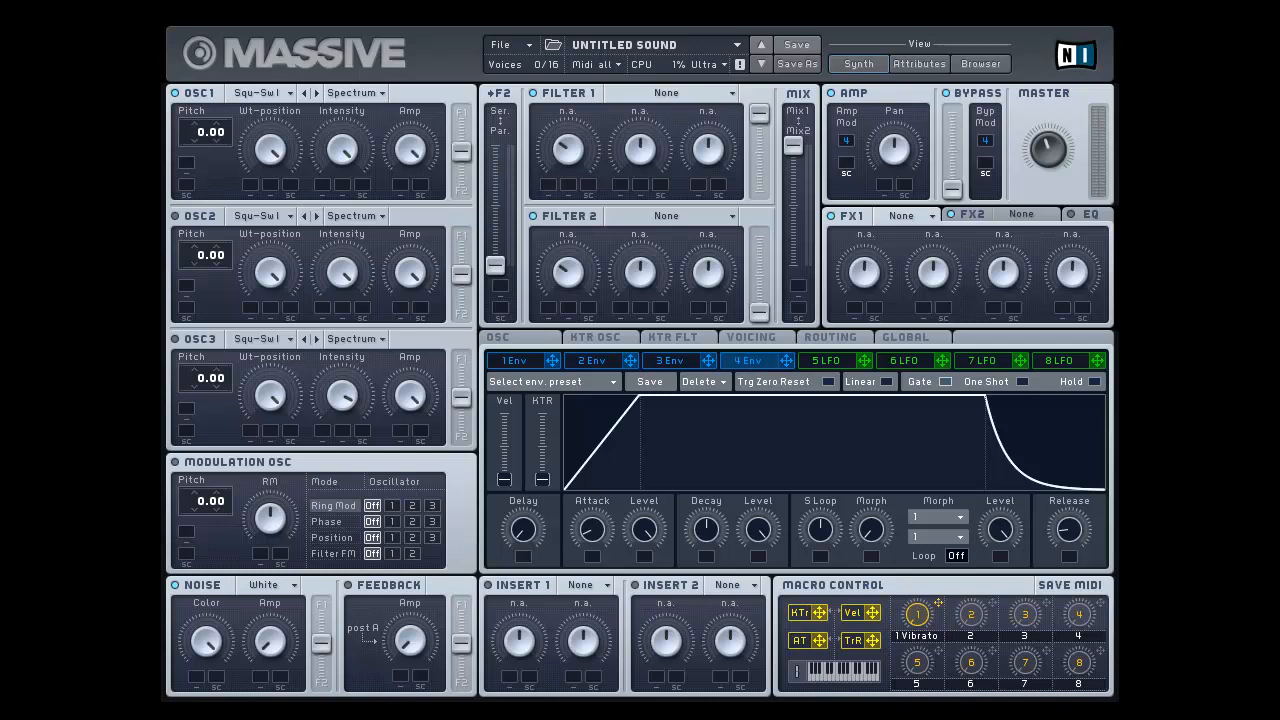
Step: Set envelope 4's decay level to roughly 80 percent and reduce its attack to nearly the minimum
{"action": "left_click", "coordinate": [525, 48]}
{"action": "left_click", "coordinate": [512, 44]}
{"action": "left_click_drag", "start_coordinate": [766, 537], "coordinate": [782, 651]}
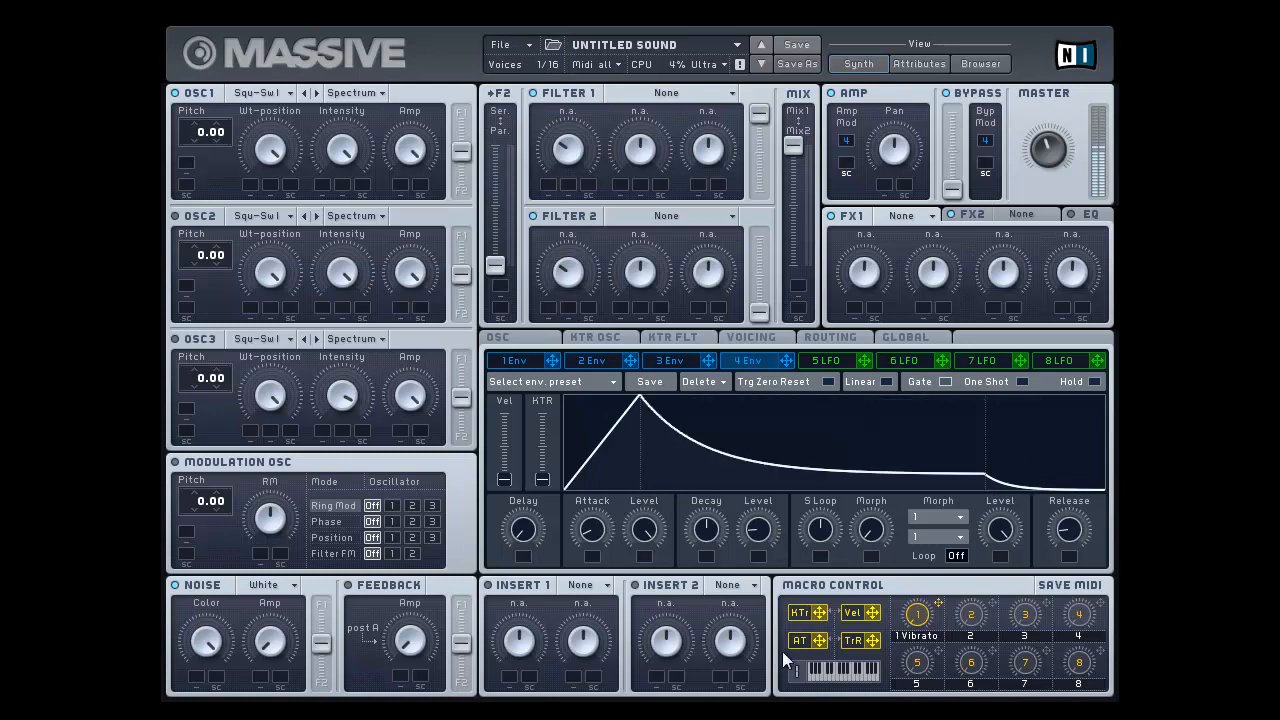
{"action": "left_click_drag", "start_coordinate": [704, 538], "coordinate": [714, 461]}
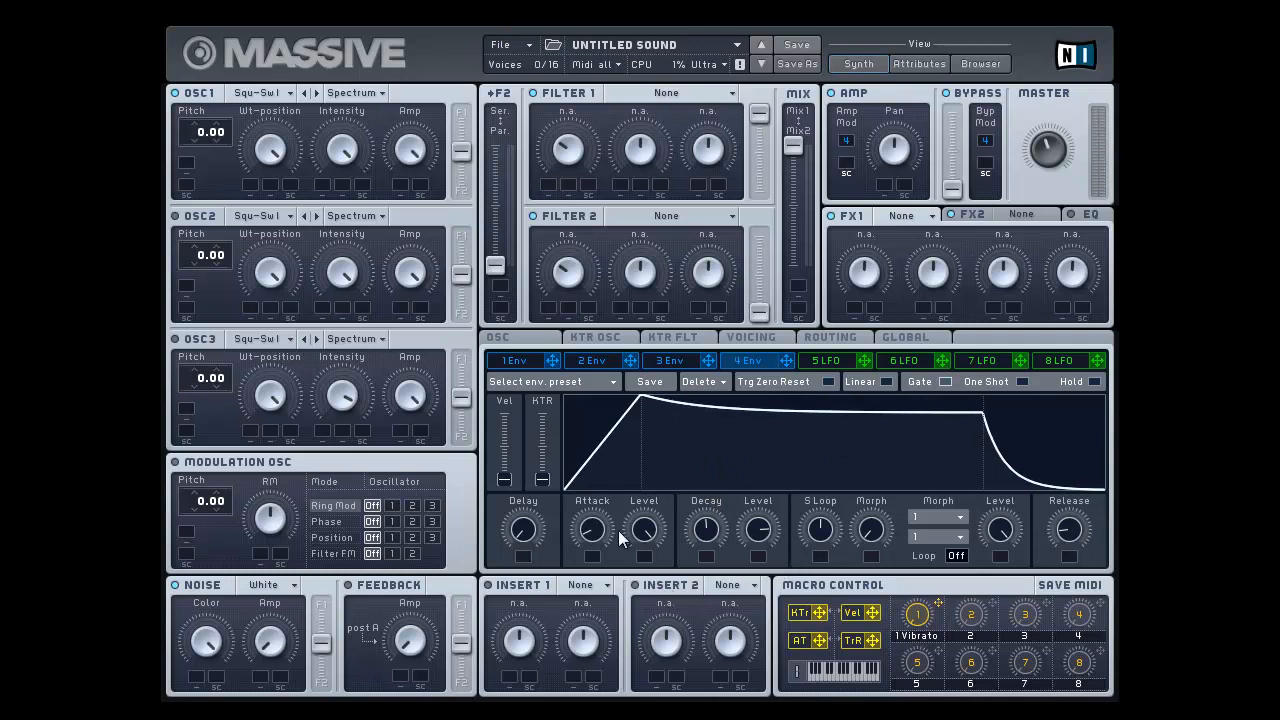
{"action": "left_click_drag", "start_coordinate": [604, 534], "coordinate": [602, 563]}
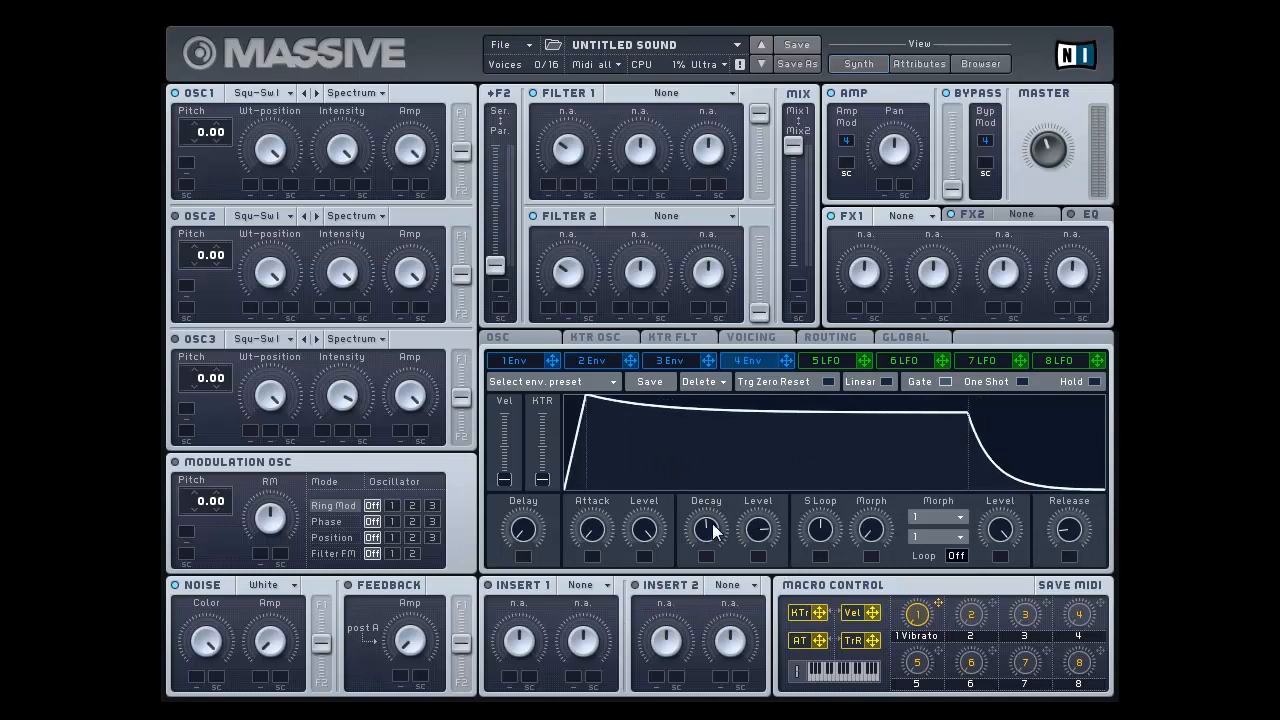
Step: Try delaying the start of envelope 4 by up to half the delay range, then return the delay to zero
{"action": "left_click_drag", "start_coordinate": [538, 535], "coordinate": [533, 494]}
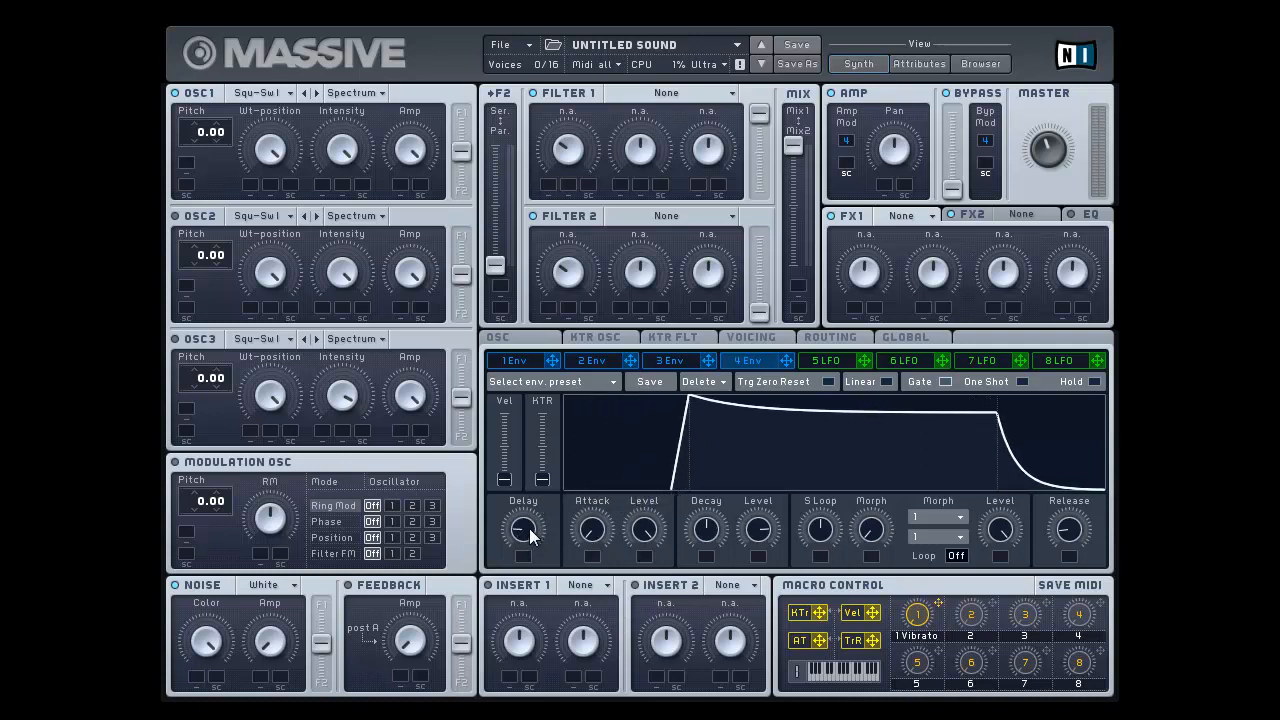
{"action": "left_click_drag", "start_coordinate": [523, 529], "coordinate": [530, 481]}
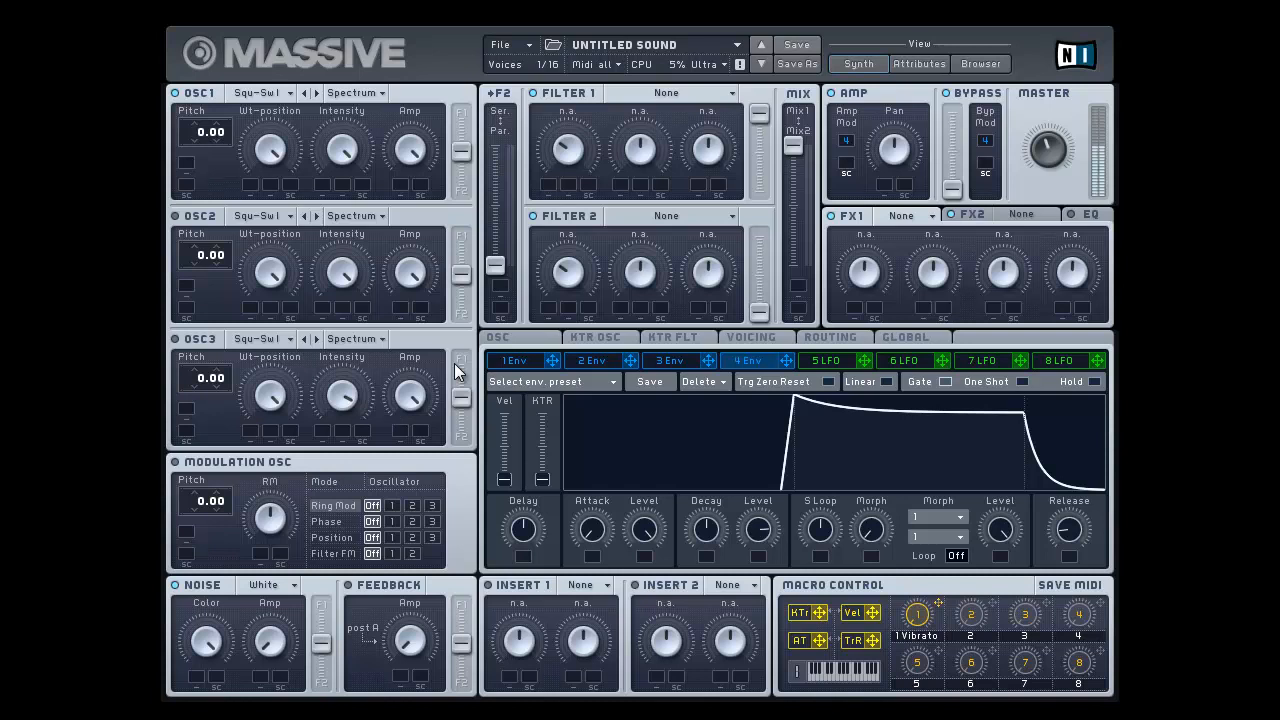
{"action": "left_click_drag", "start_coordinate": [536, 530], "coordinate": [540, 602]}
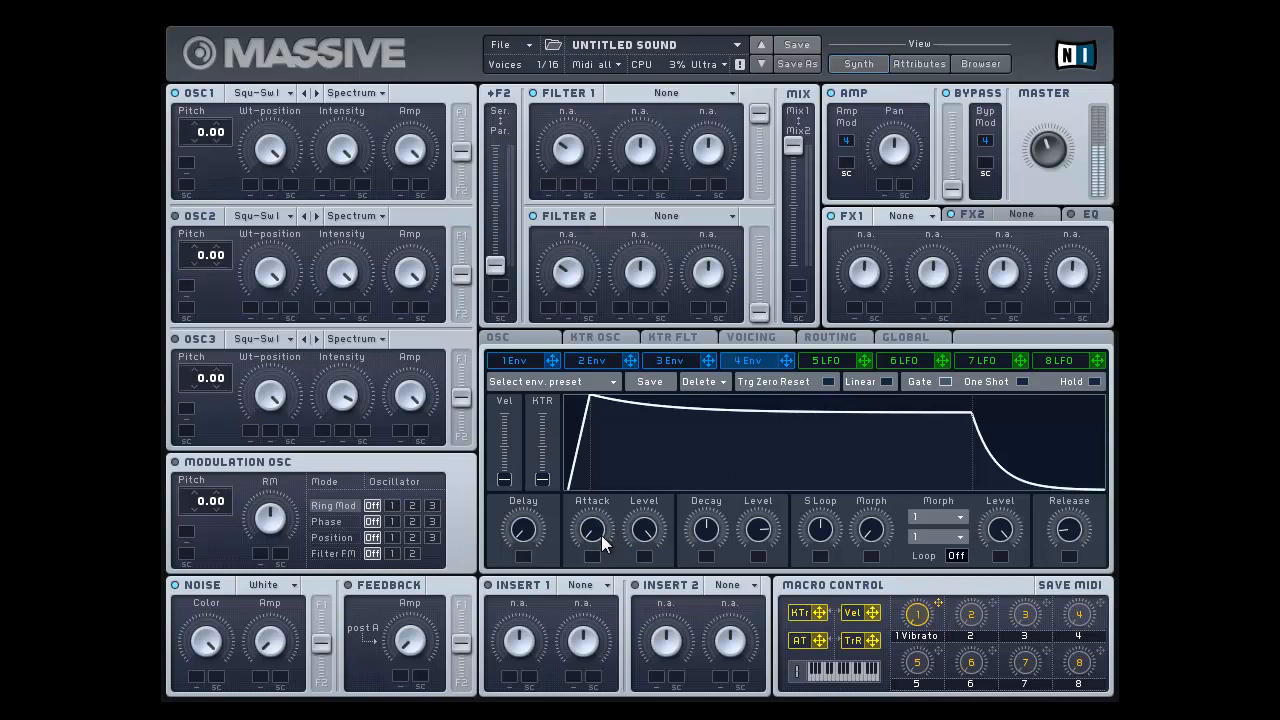
Step: Shape envelope 4 into a pluck by shortening the decay below its midpoint and dropping the decay level to zero
{"action": "left_click_drag", "start_coordinate": [705, 527], "coordinate": [702, 578]}
{"action": "left_click_drag", "start_coordinate": [757, 531], "coordinate": [757, 710]}
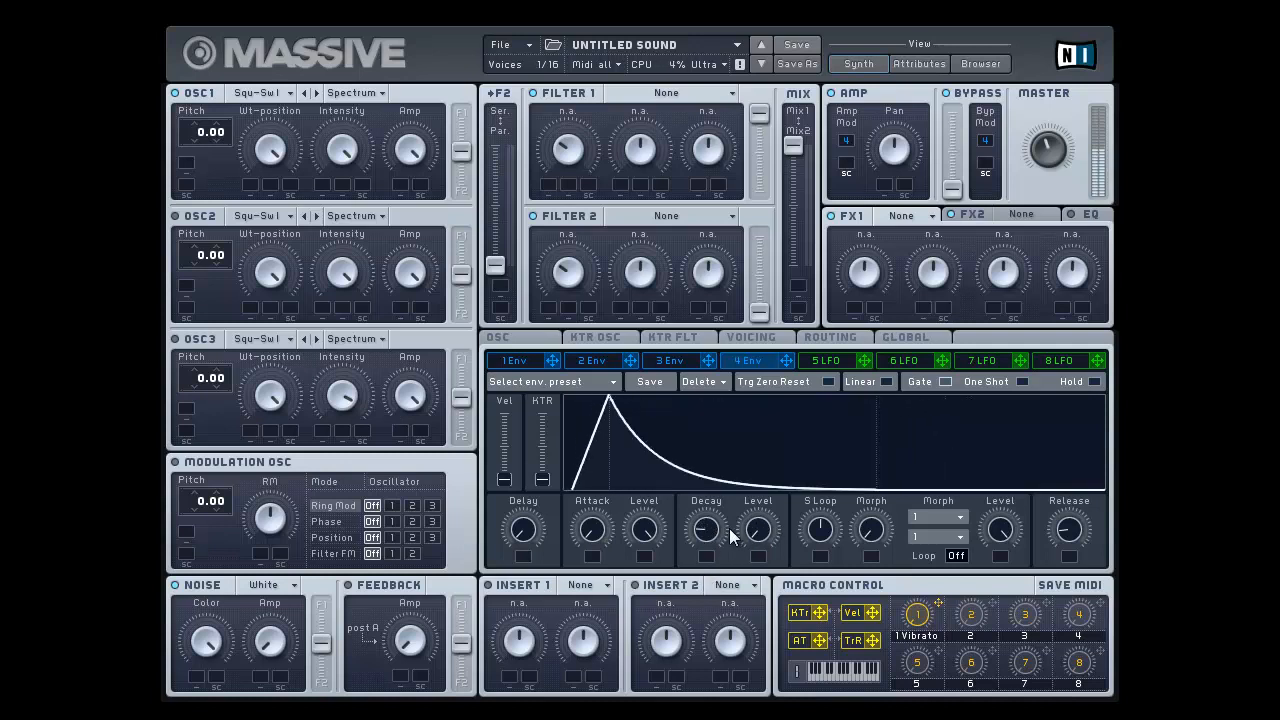
{"action": "left_click_drag", "start_coordinate": [709, 530], "coordinate": [713, 507]}
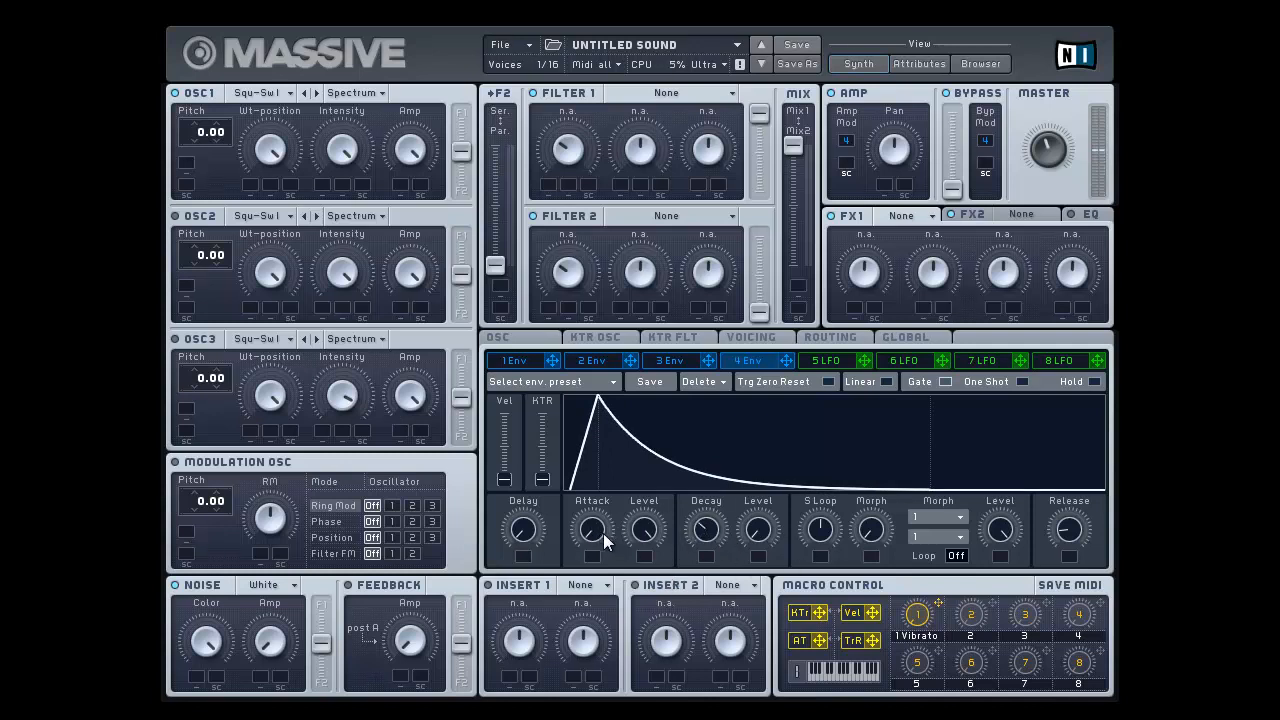
Step: Try a slow attack at about the midpoint on the plucked envelope, then restore the short attack
{"action": "left_click_drag", "start_coordinate": [604, 537], "coordinate": [606, 457]}
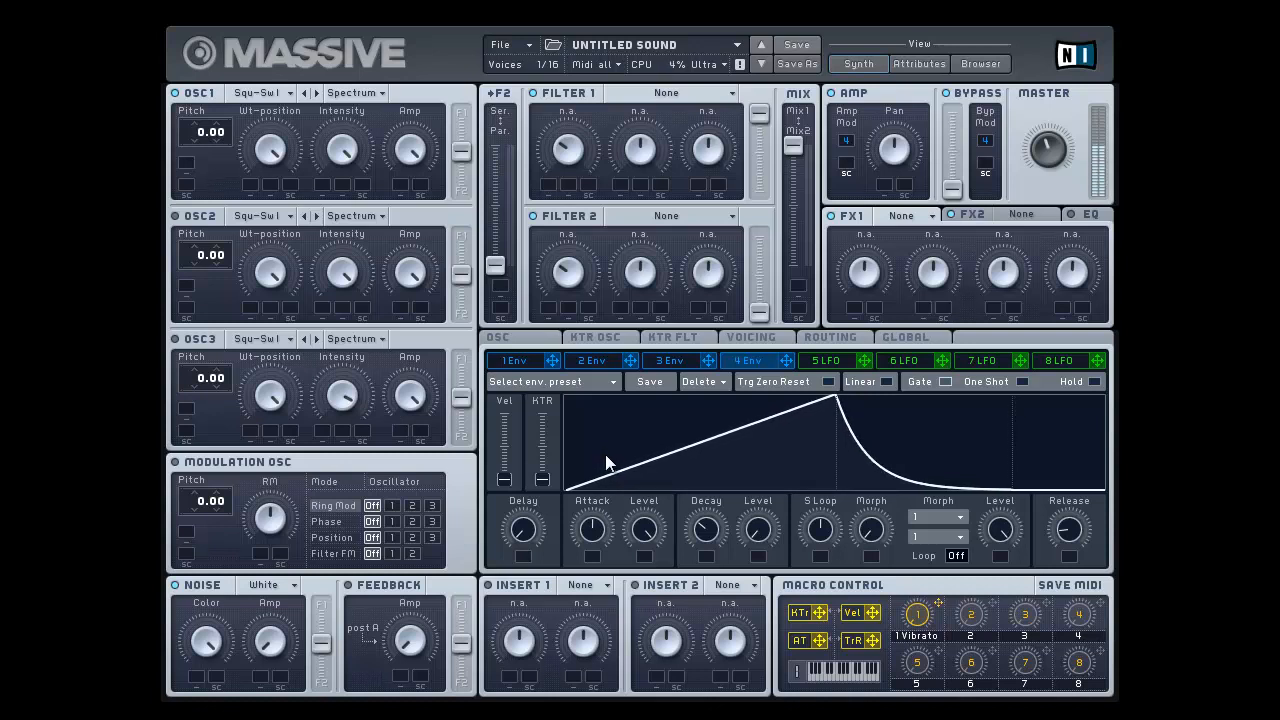
{"action": "left_click_drag", "start_coordinate": [607, 462], "coordinate": [635, 547]}
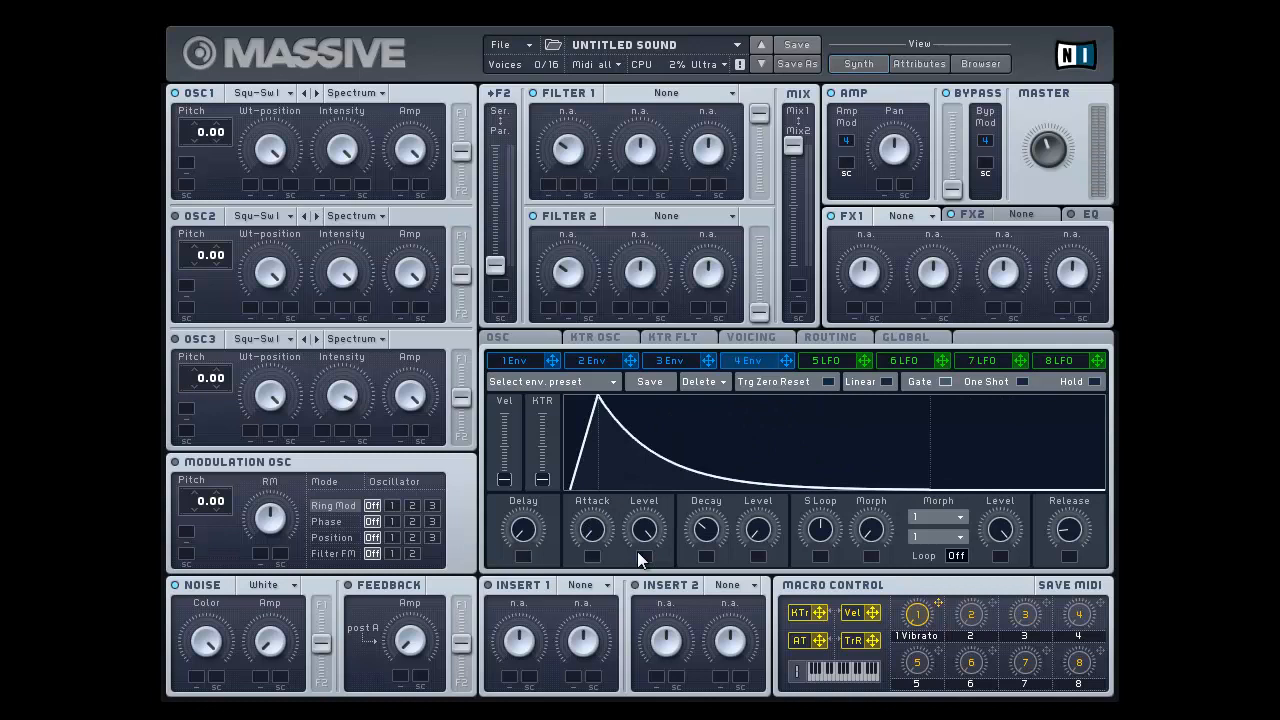
{"action": "mouse_move", "coordinate": [637, 551]}
{"action": "left_mouse_down"}
{"action": "mouse_move", "coordinate": [636, 437]}
{"action": "mouse_move", "coordinate": [649, 573]}
{"action": "left_mouse_up"}
Step: Set the decay to its midpoint with a high decay level, and compare a slow attack with a short one
{"action": "left_click_drag", "start_coordinate": [704, 530], "coordinate": [709, 496]}
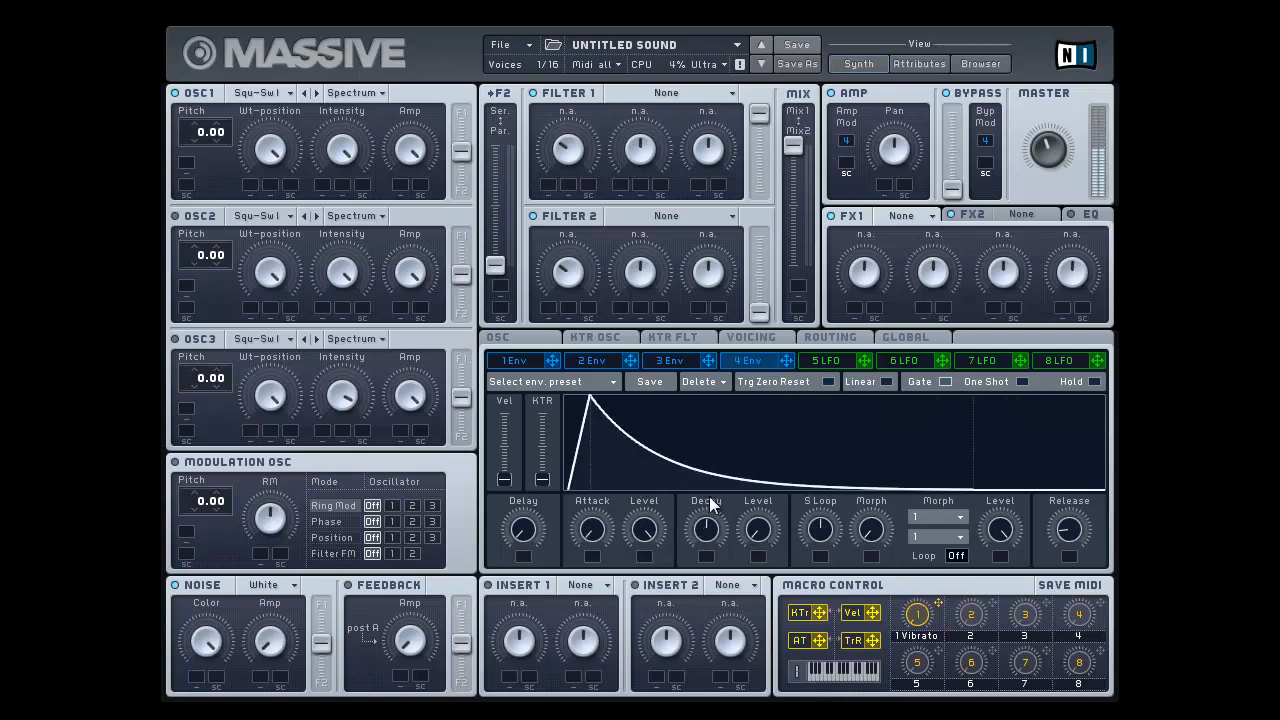
{"action": "left_click_drag", "start_coordinate": [774, 538], "coordinate": [756, 409]}
{"action": "left_click_drag", "start_coordinate": [608, 511], "coordinate": [601, 432]}
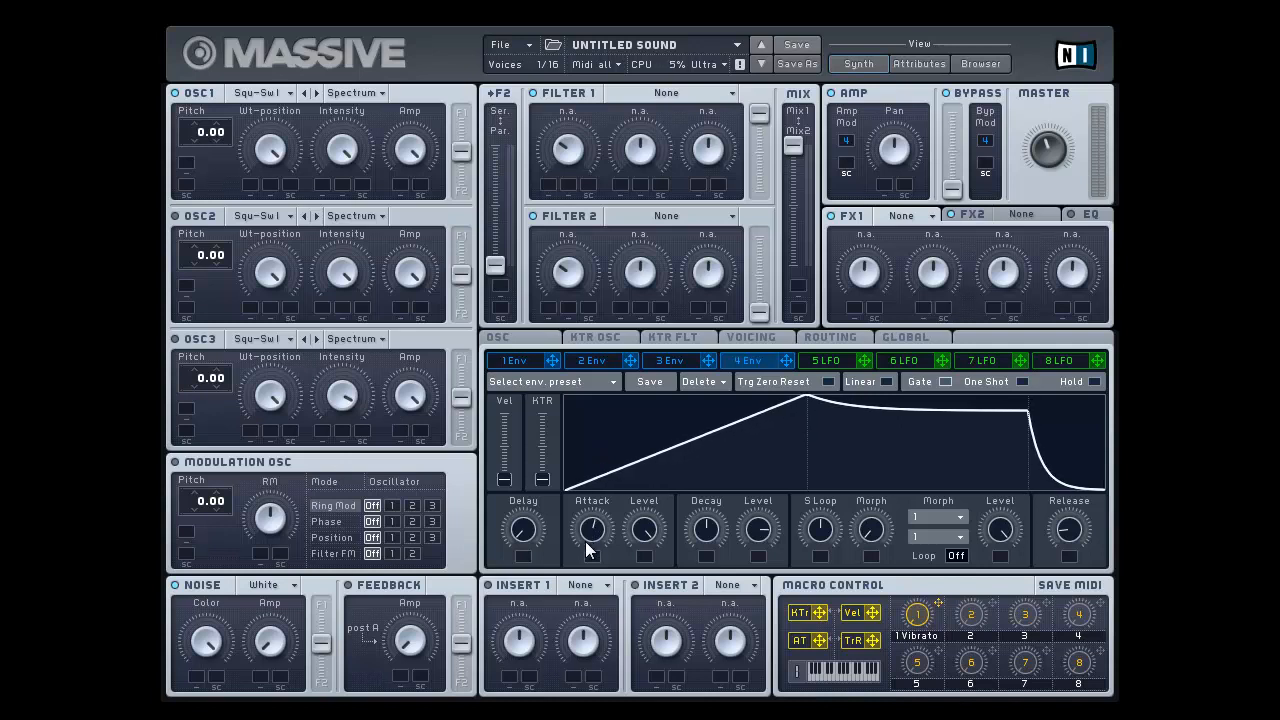
{"action": "left_click_drag", "start_coordinate": [588, 550], "coordinate": [588, 580]}
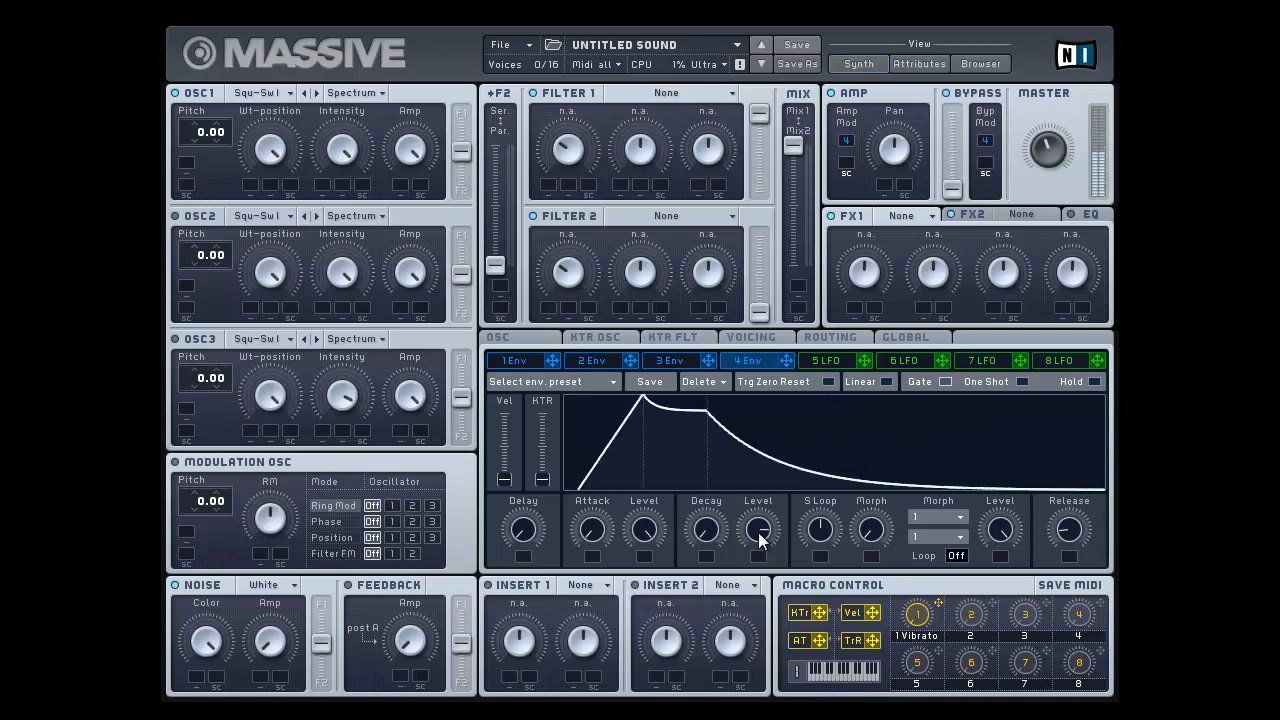
Step: Compare envelope 4's decay level at zero, half and maximum, using a midpoint decay time
{"action": "left_click_drag", "start_coordinate": [758, 530], "coordinate": [758, 575]}
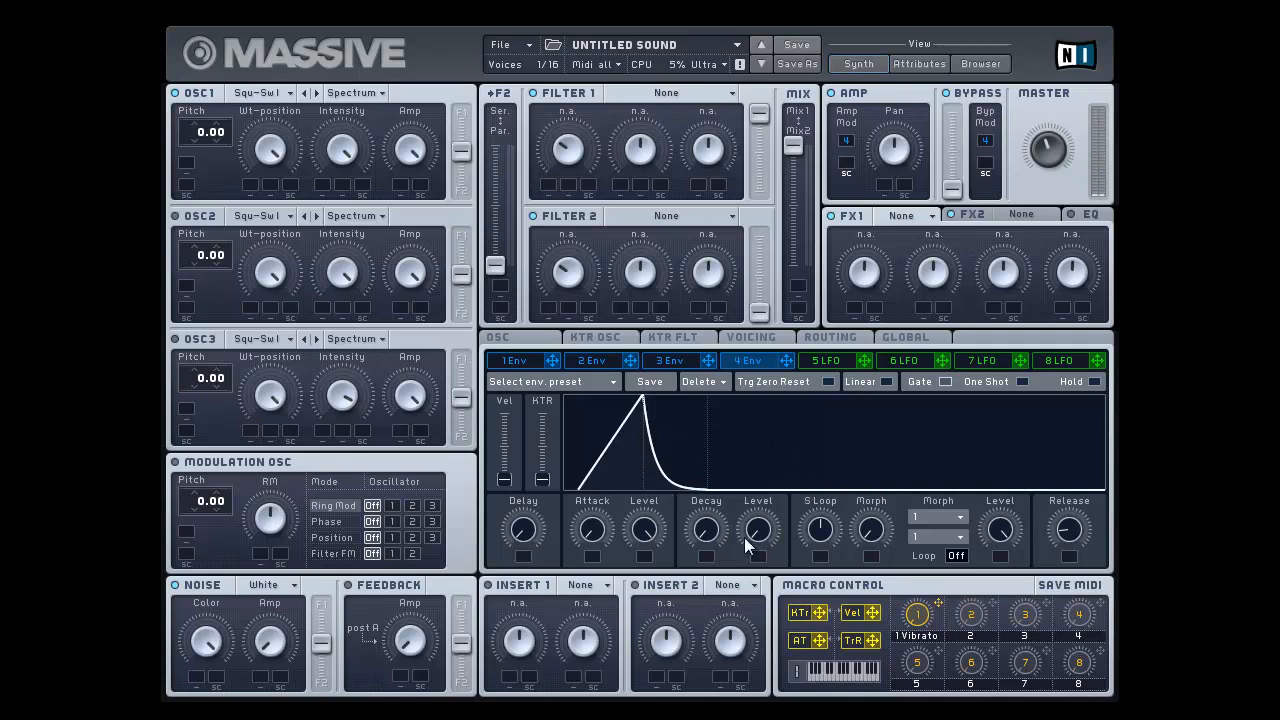
{"action": "left_click_drag", "start_coordinate": [716, 531], "coordinate": [720, 451]}
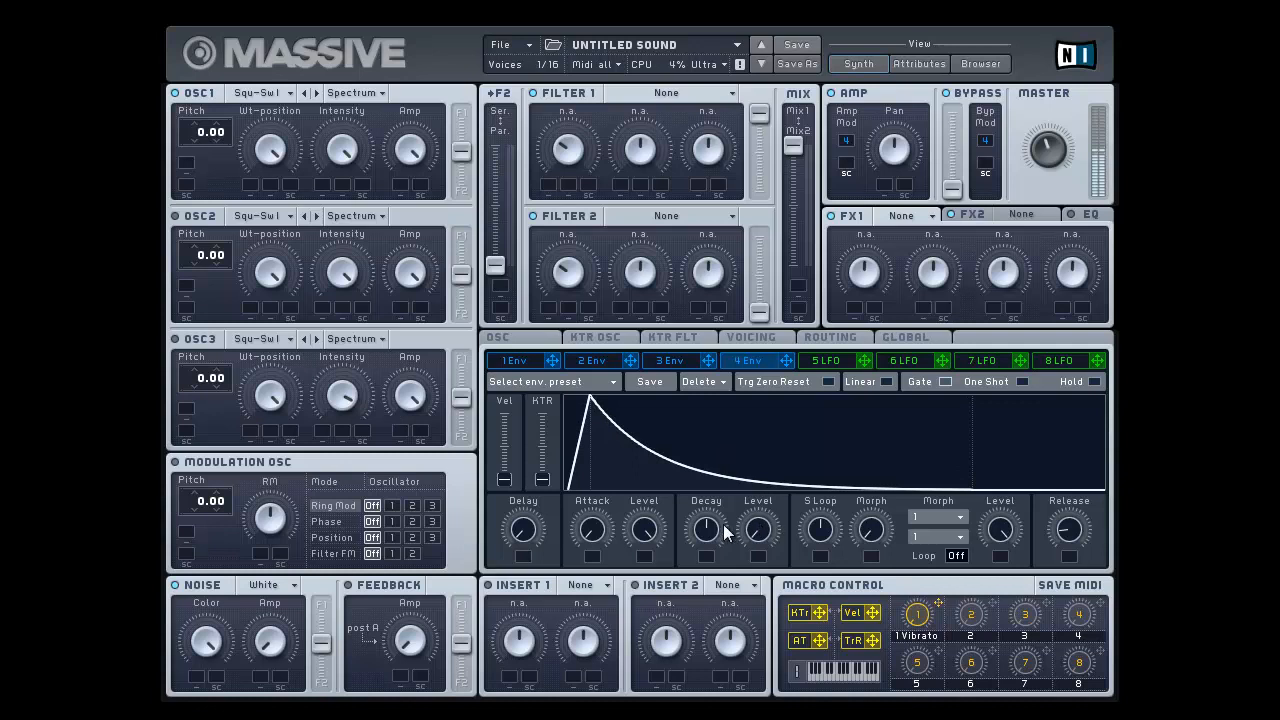
{"action": "left_click_drag", "start_coordinate": [763, 527], "coordinate": [755, 449]}
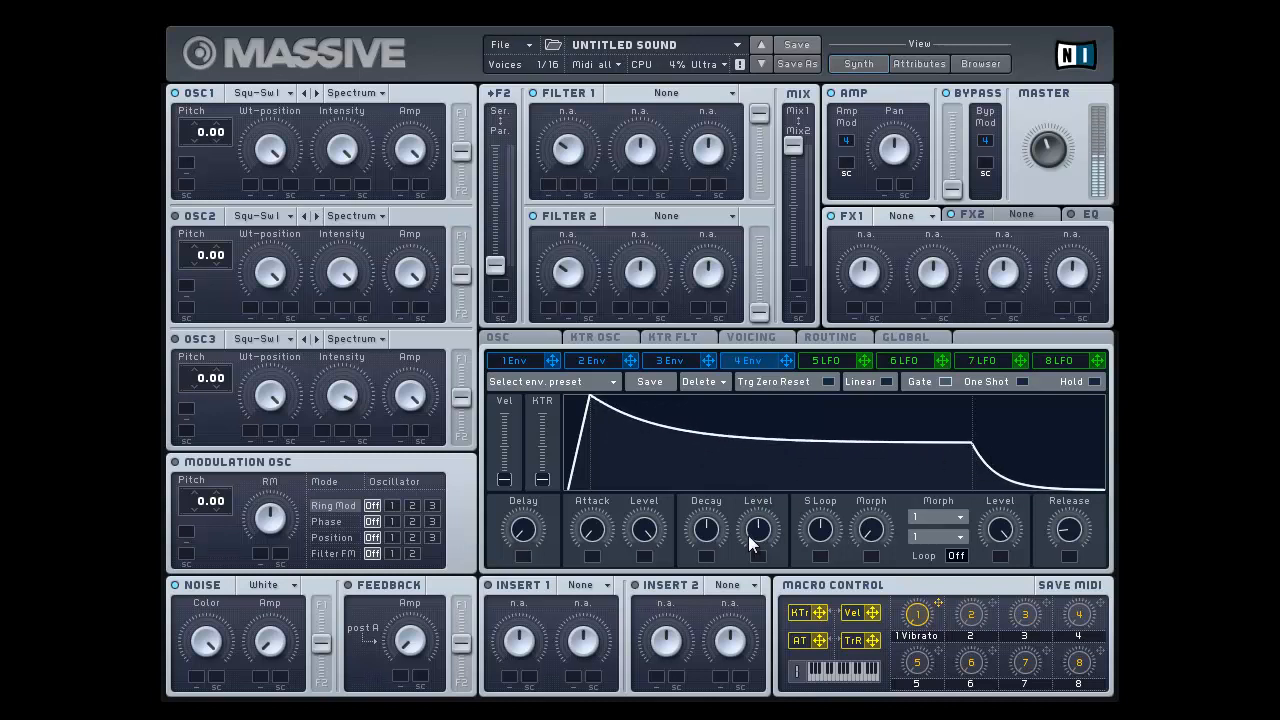
{"action": "left_click_drag", "start_coordinate": [747, 528], "coordinate": [734, 412]}
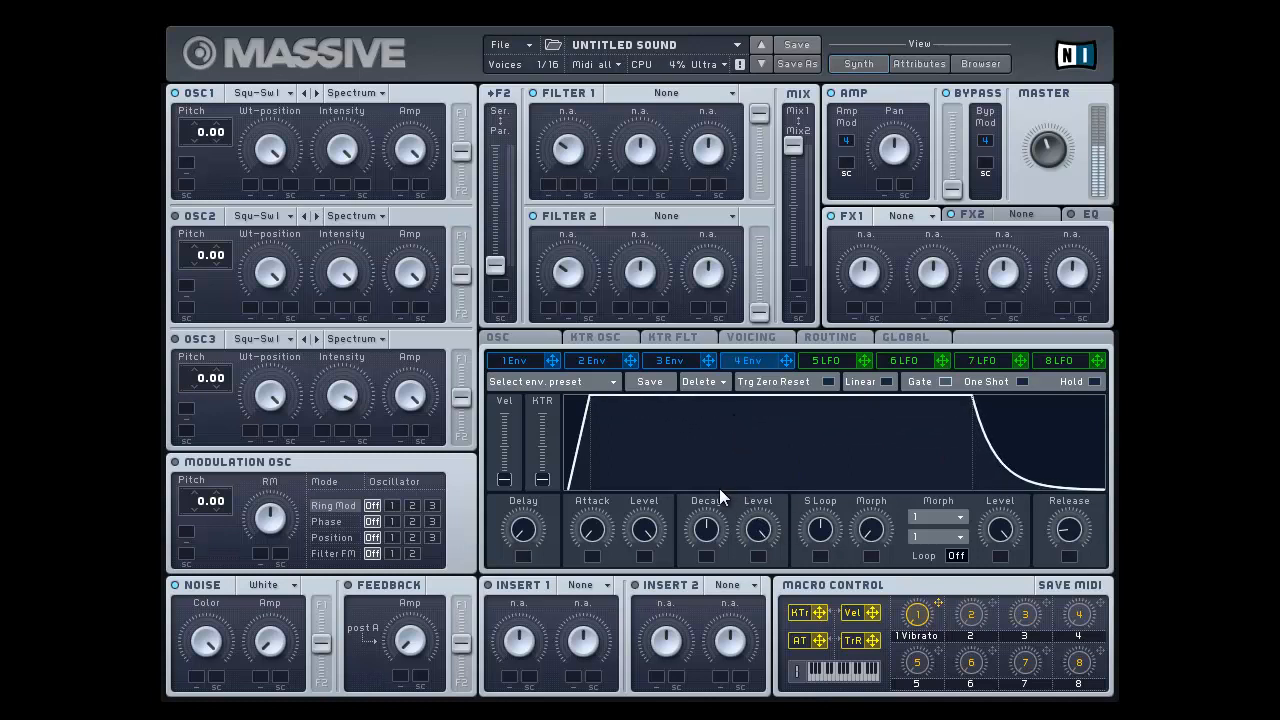
Step: Compare maximum and minimum decay times against low and full decay levels, ending with decay and level at their midpoints
{"action": "left_click_drag", "start_coordinate": [707, 526], "coordinate": [705, 446]}
{"action": "left_click_drag", "start_coordinate": [766, 550], "coordinate": [768, 644]}
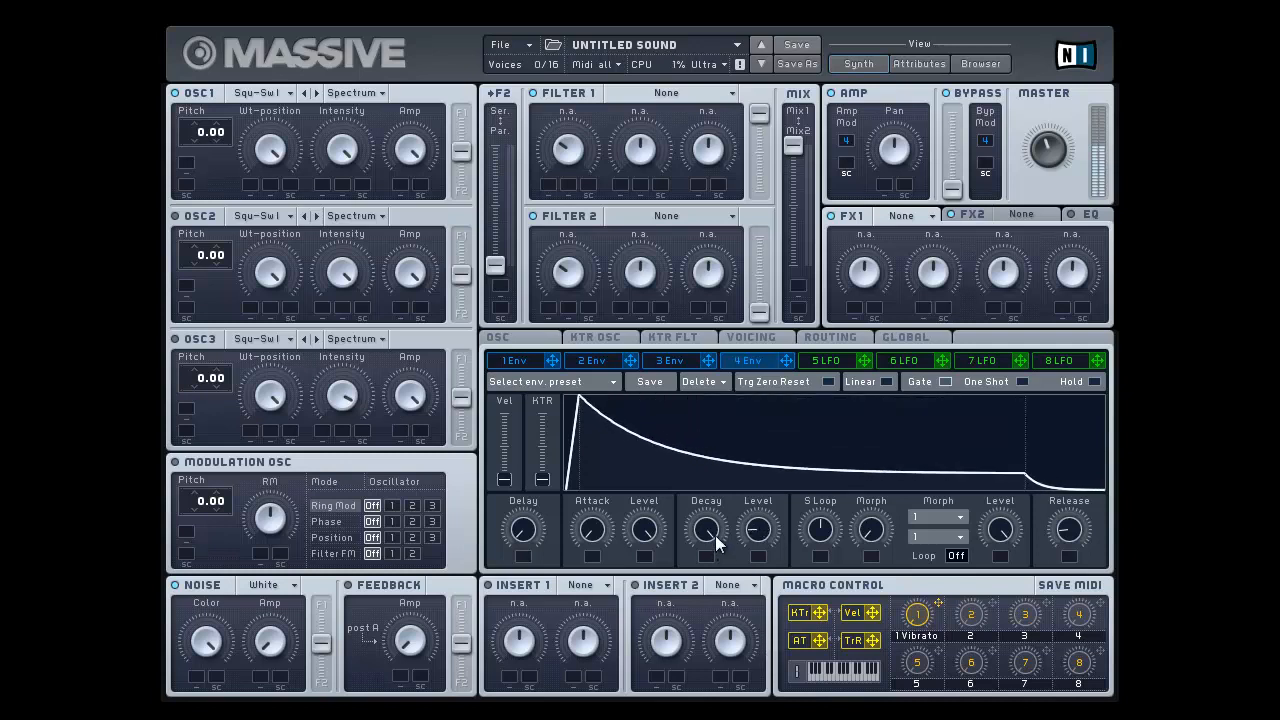
{"action": "left_click_drag", "start_coordinate": [714, 535], "coordinate": [714, 718]}
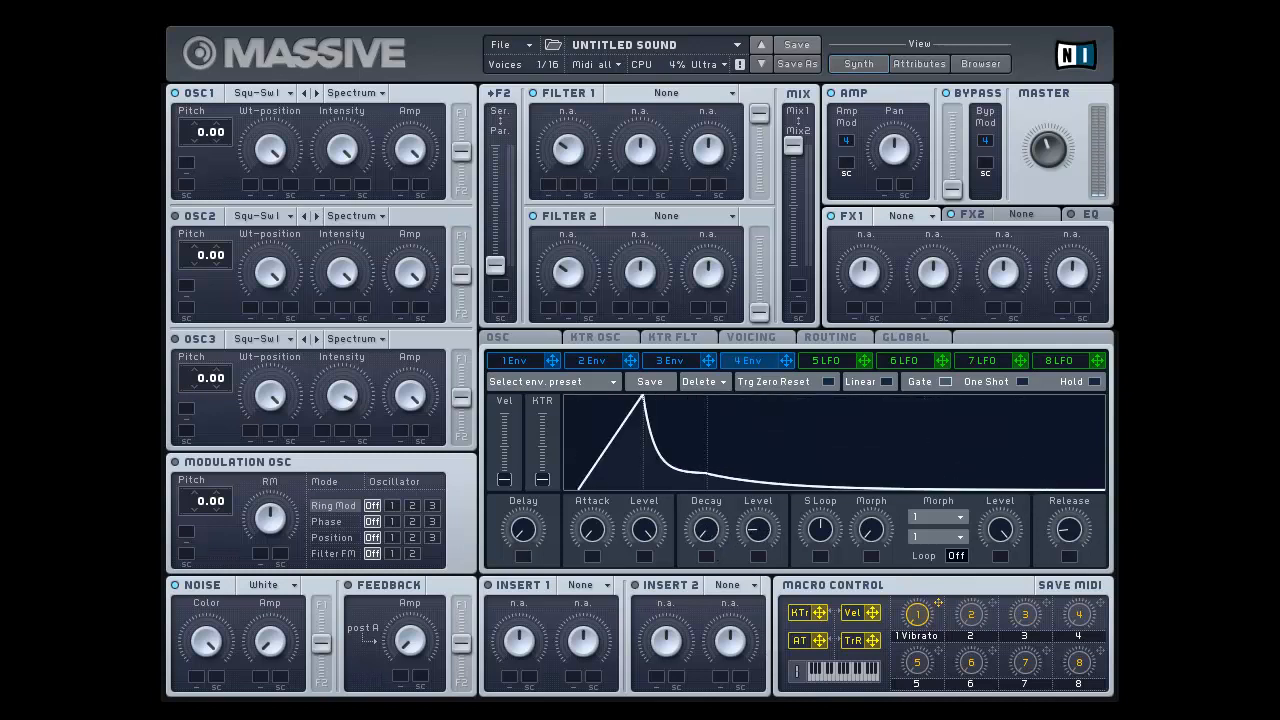
{"action": "left_click_drag", "start_coordinate": [714, 718], "coordinate": [666, 197]}
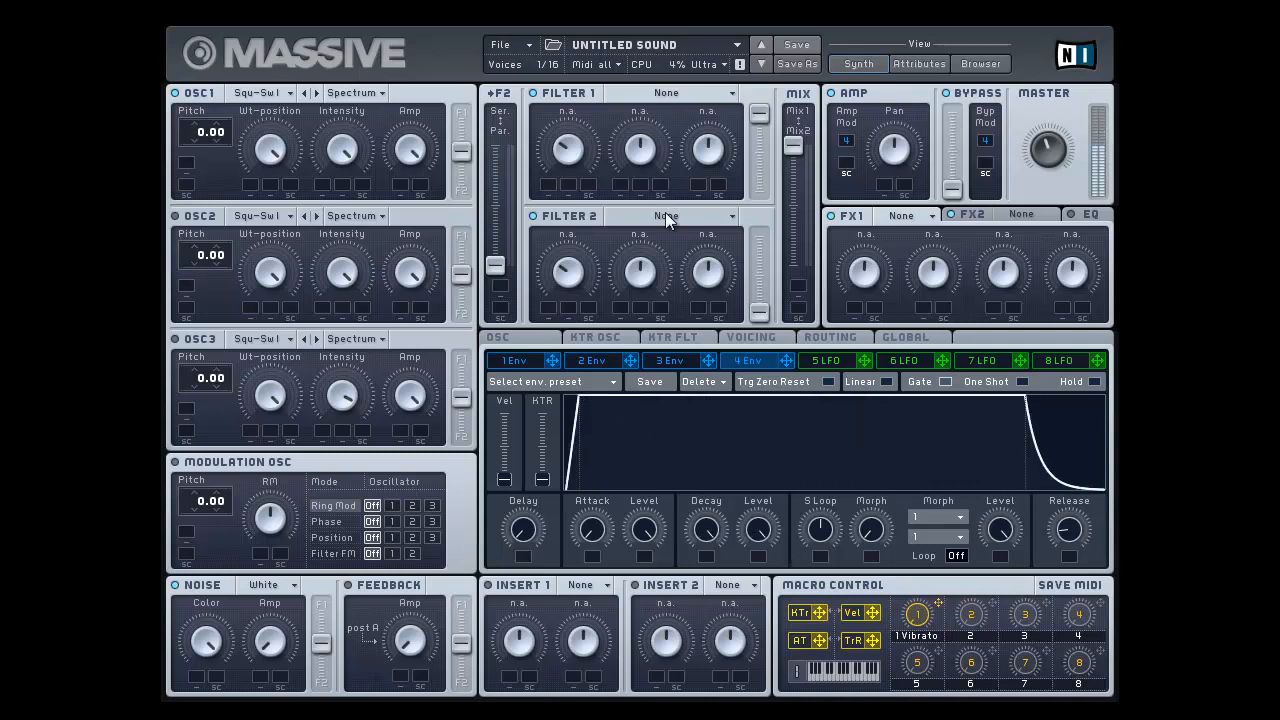
{"action": "left_click_drag", "start_coordinate": [770, 530], "coordinate": [778, 598]}
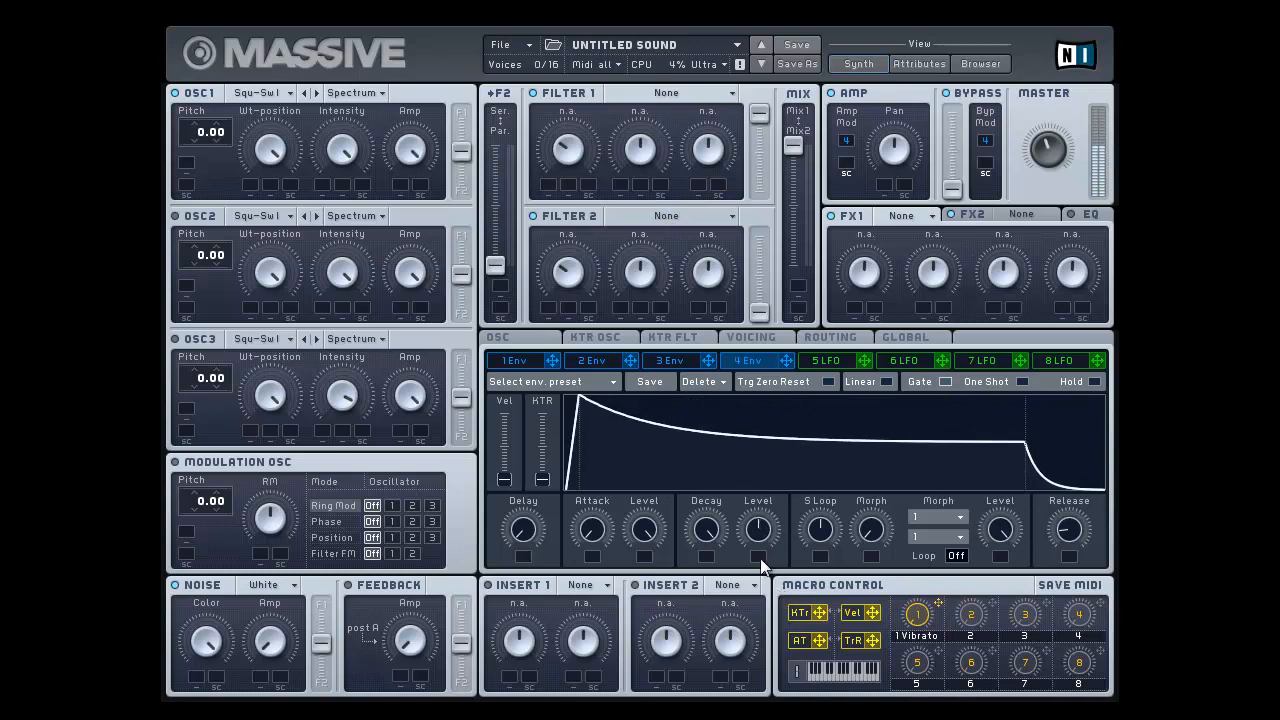
{"action": "left_click_drag", "start_coordinate": [707, 532], "coordinate": [716, 598]}
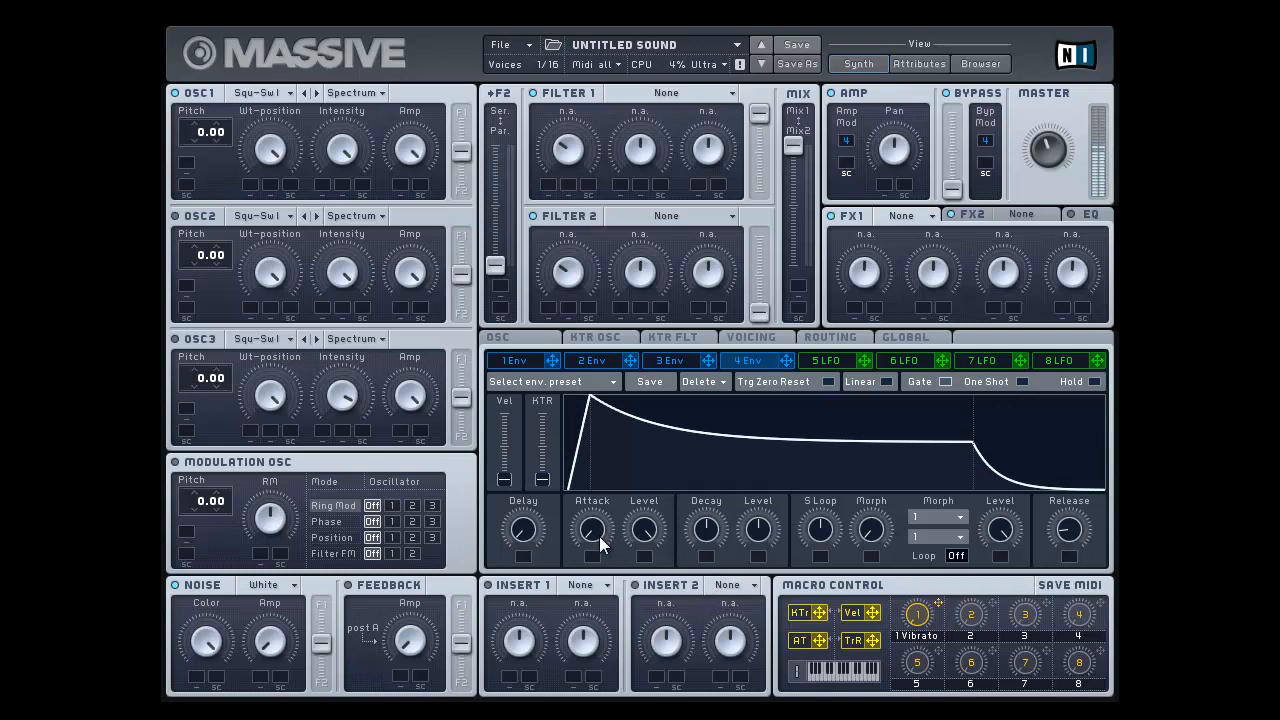
Step: Lengthen envelope 4's attack to just under the midpoint, shorten the decay, and set the decay level slightly above half
{"action": "left_click_drag", "start_coordinate": [600, 541], "coordinate": [593, 474]}
{"action": "left_click_drag", "start_coordinate": [763, 531], "coordinate": [705, 545]}
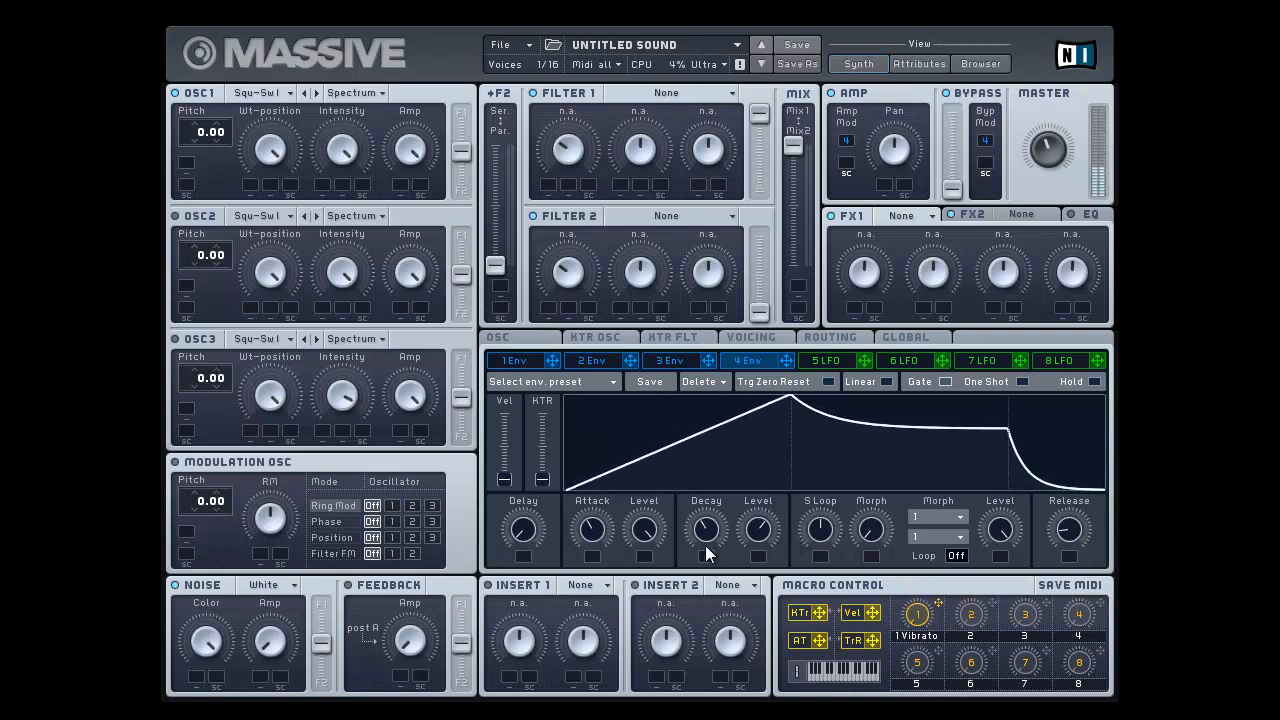
{"action": "mouse_move", "coordinate": [592, 520]}
{"action": "left_mouse_down"}
{"action": "mouse_move", "coordinate": [592, 532]}
{"action": "mouse_move", "coordinate": [603, 506]}
{"action": "mouse_move", "coordinate": [605, 526]}
{"action": "left_mouse_up"}
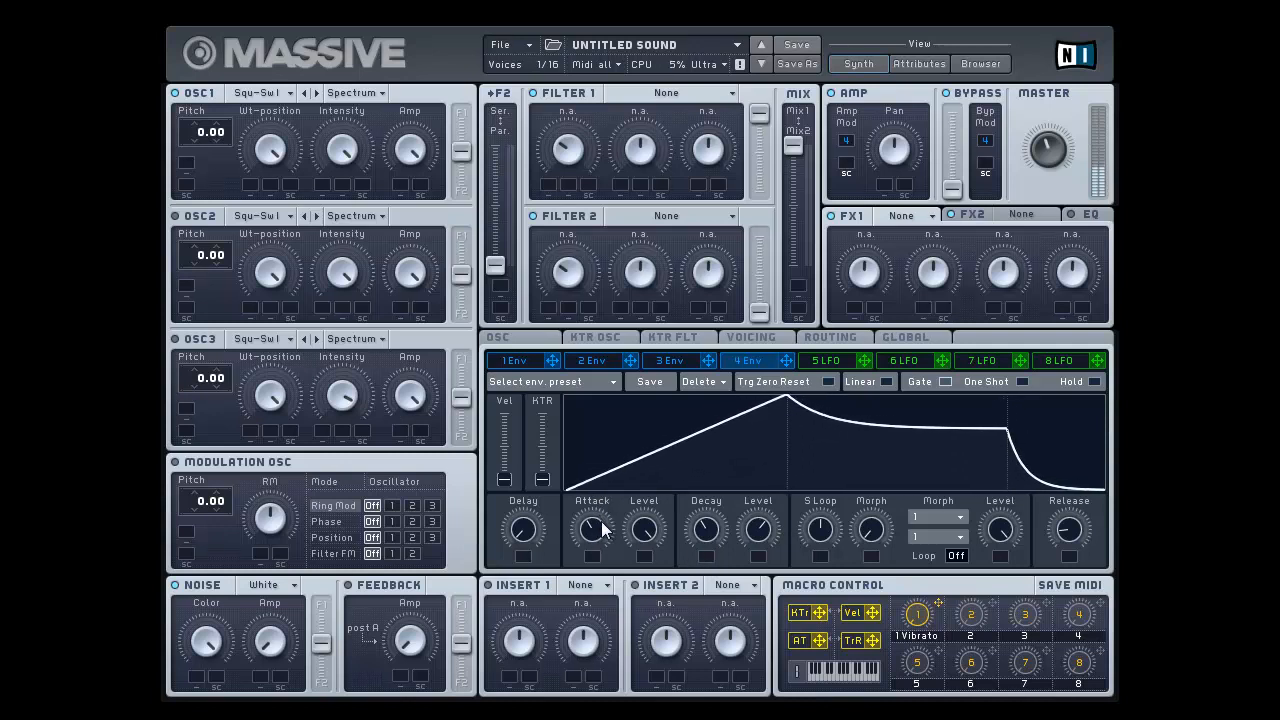
{"action": "left_click_drag", "start_coordinate": [698, 537], "coordinate": [770, 591]}
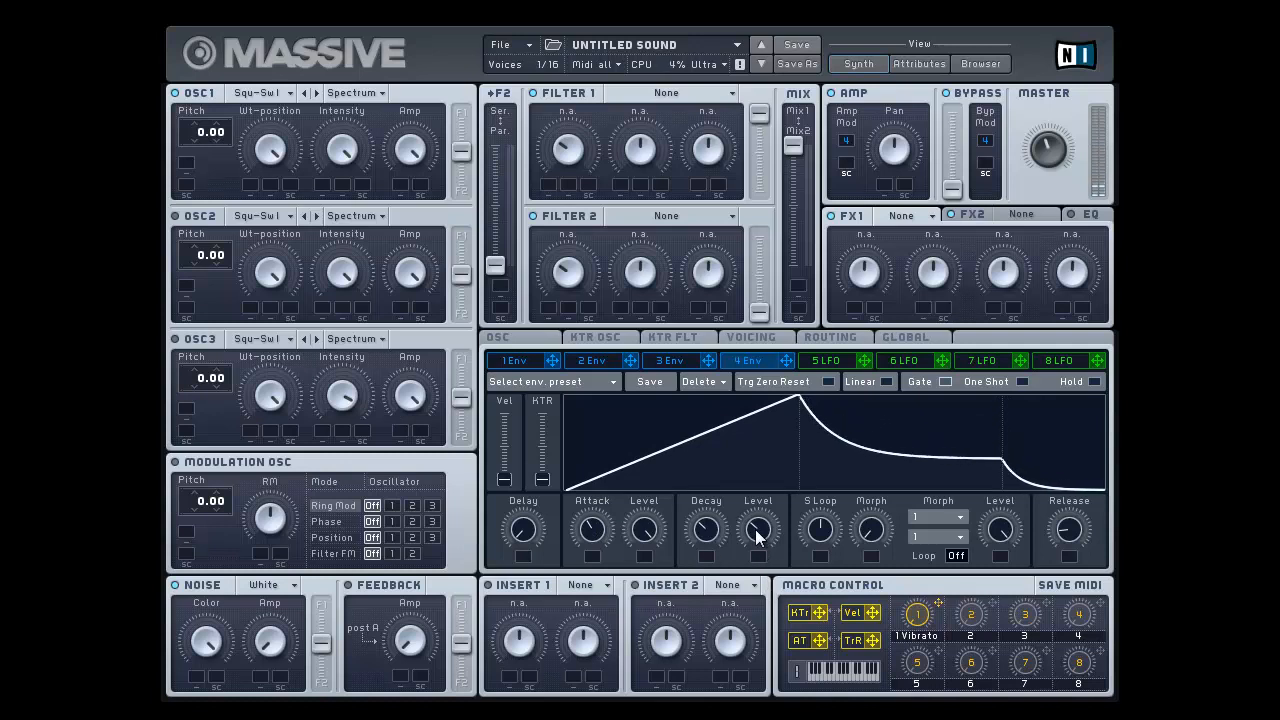
{"action": "left_click_drag", "start_coordinate": [759, 530], "coordinate": [773, 506]}
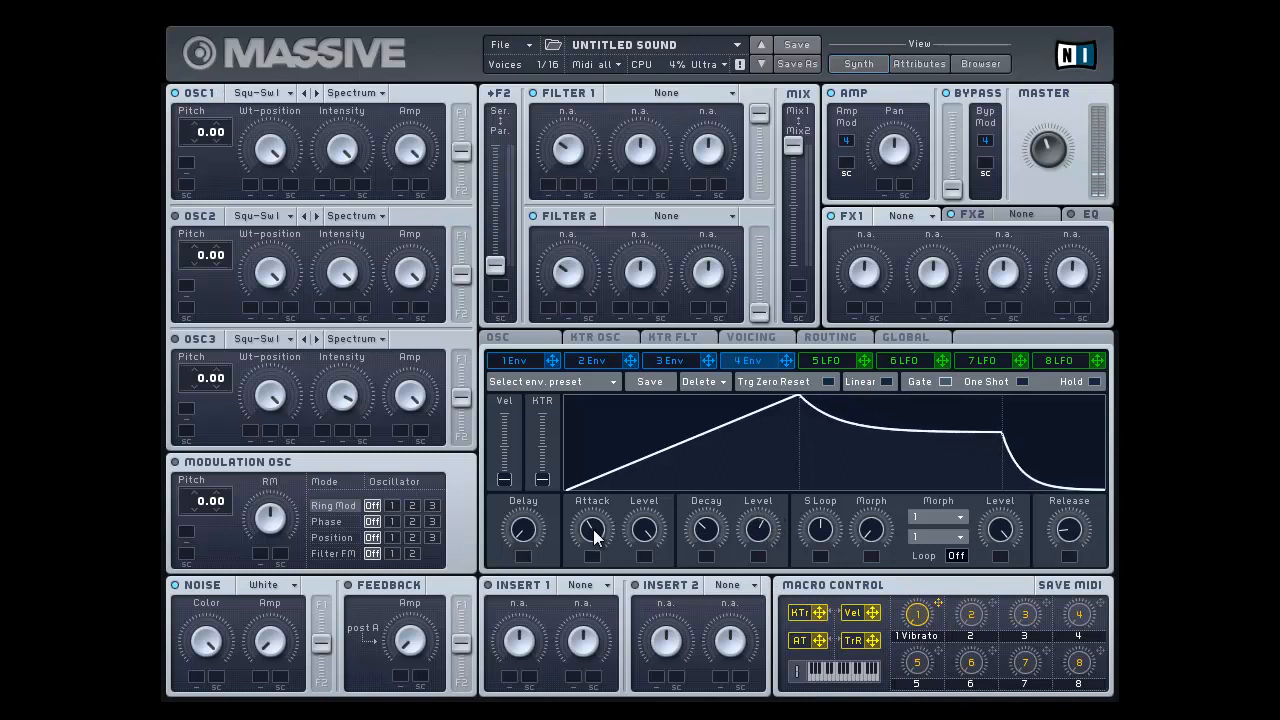
Step: Reduce envelope 4's attack to the minimum, and set the decay to its midpoint with a decay level of roughly 80 percent
{"action": "left_click_drag", "start_coordinate": [594, 528], "coordinate": [658, 690]}
{"action": "left_click_drag", "start_coordinate": [704, 540], "coordinate": [708, 596]}
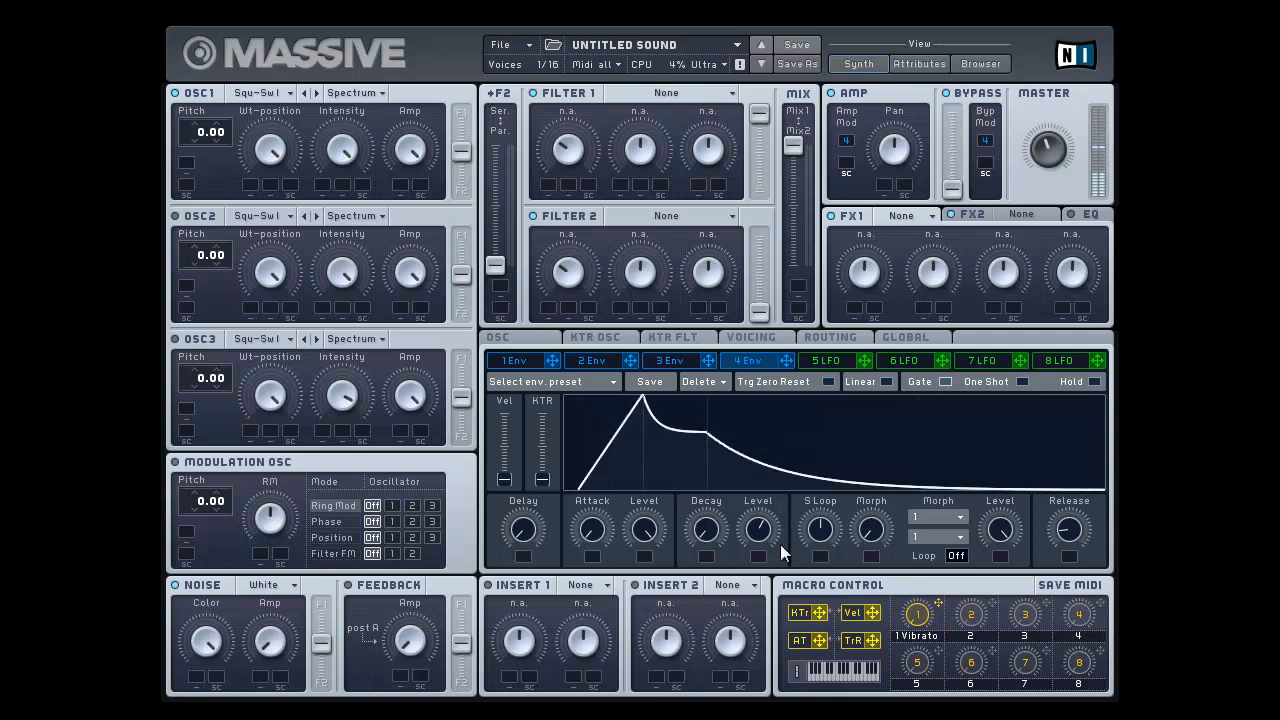
{"action": "left_click_drag", "start_coordinate": [762, 538], "coordinate": [707, 450]}
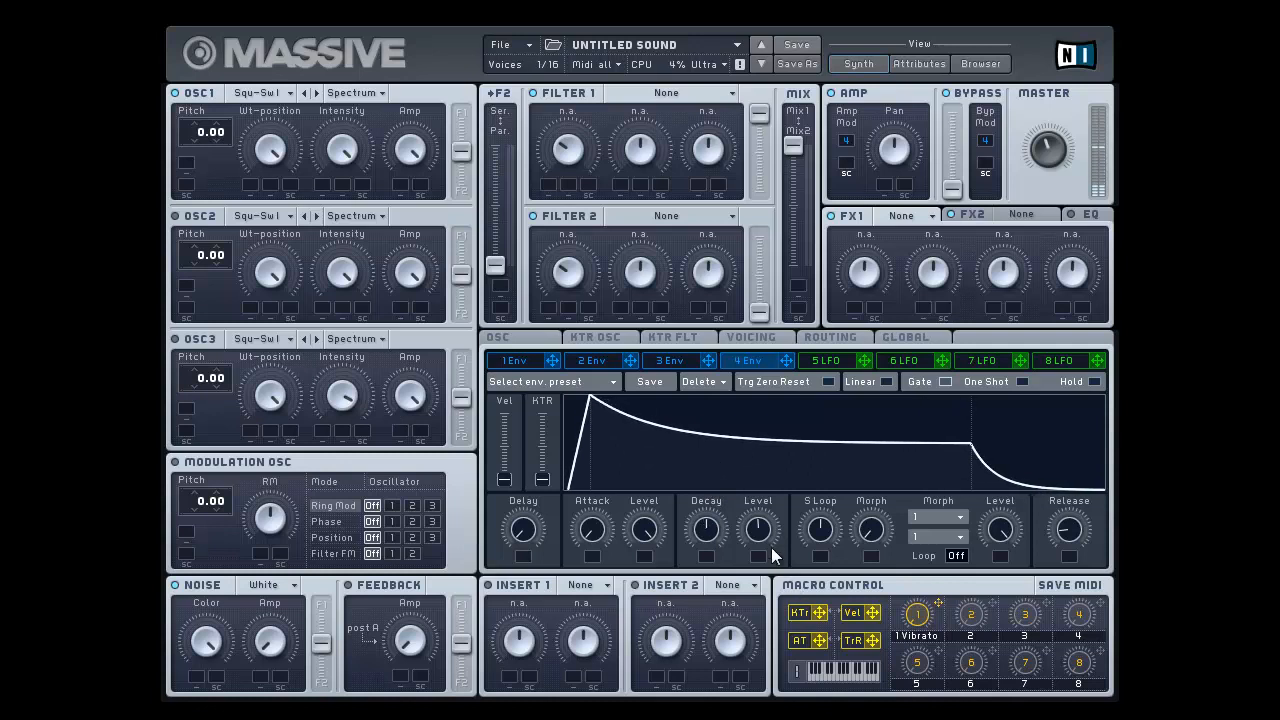
{"action": "left_click_drag", "start_coordinate": [771, 547], "coordinate": [766, 490]}
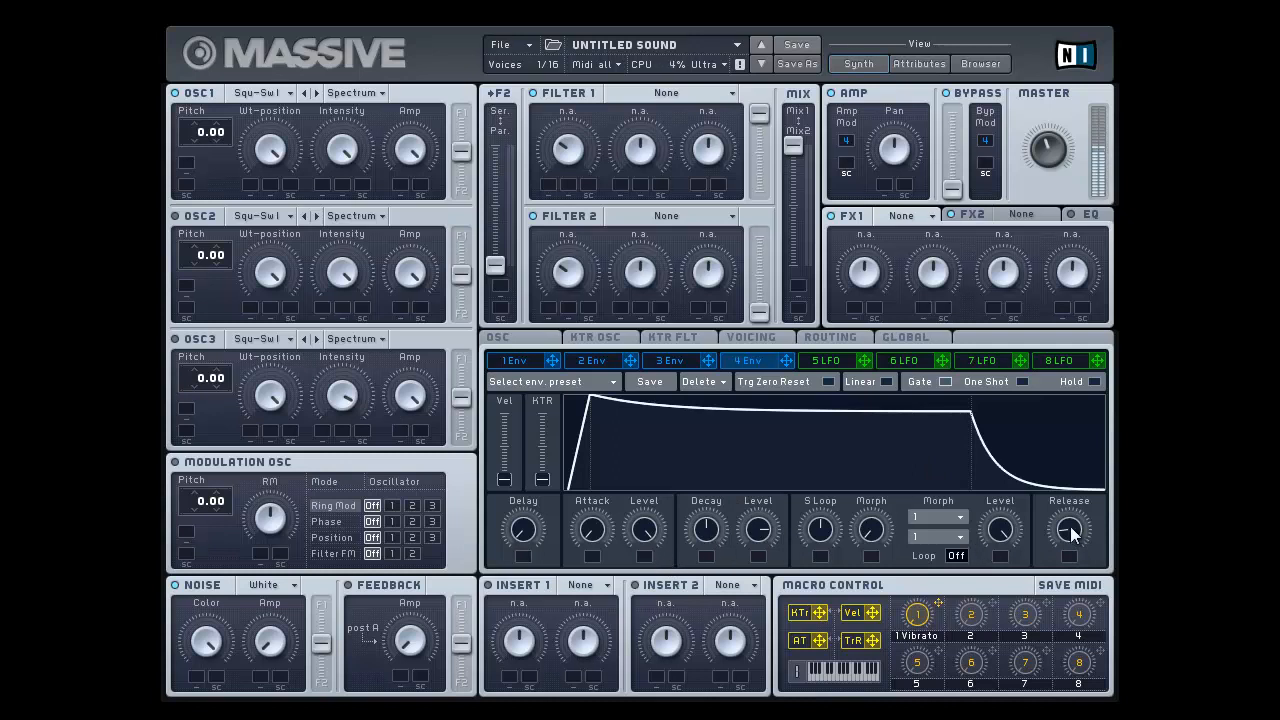
Step: Reduce envelope 4's release to the minimum and raise its decay and decay level to the maximum
{"action": "left_click_drag", "start_coordinate": [1070, 526], "coordinate": [1016, 692]}
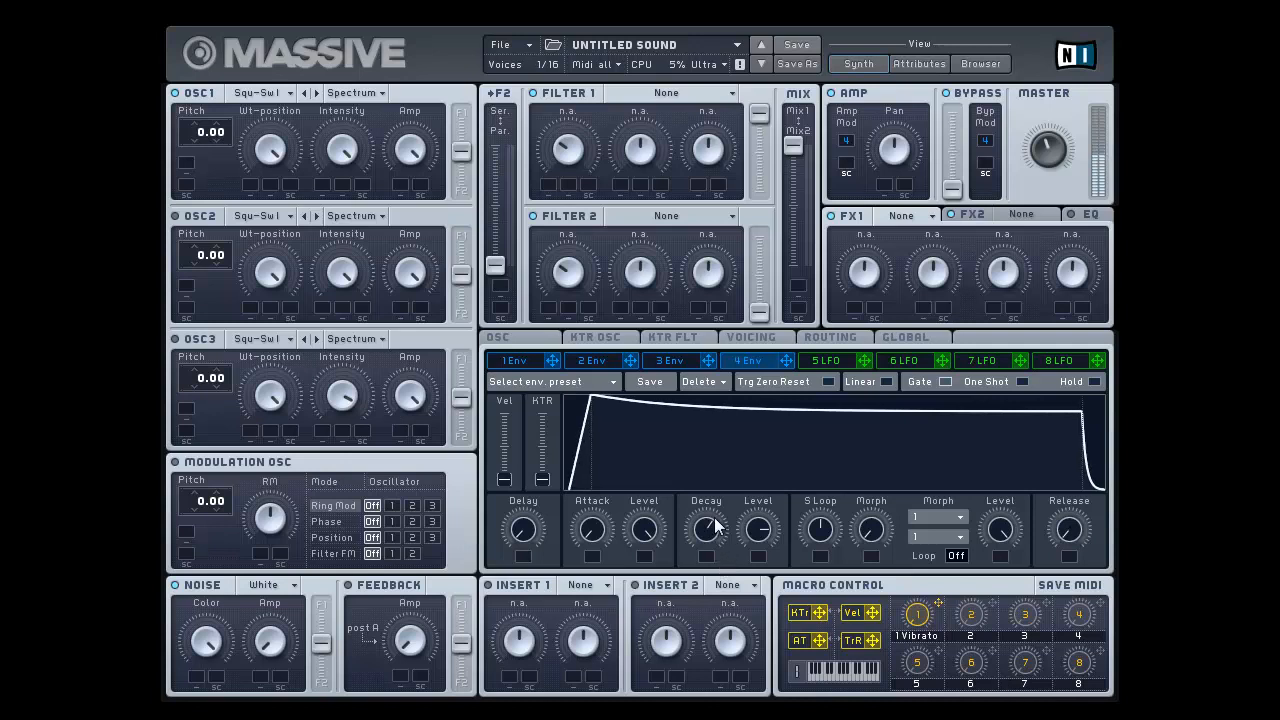
{"action": "left_click_drag", "start_coordinate": [715, 518], "coordinate": [718, 450]}
{"action": "left_click_drag", "start_coordinate": [763, 528], "coordinate": [768, 455]}
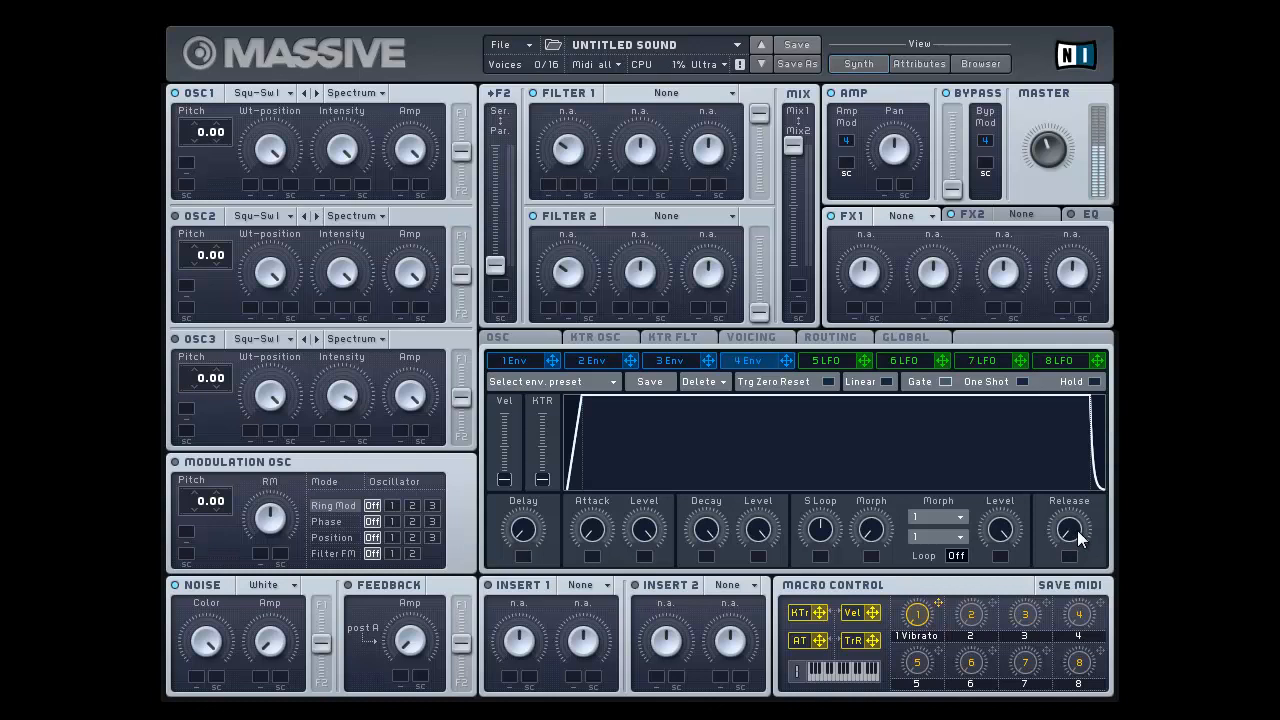
Step: Switch the voicing to Monophon and compare envelope 4's minimum release with one of roughly two thirds, ending on the longer release
{"action": "left_click_drag", "start_coordinate": [1078, 534], "coordinate": [1068, 432]}
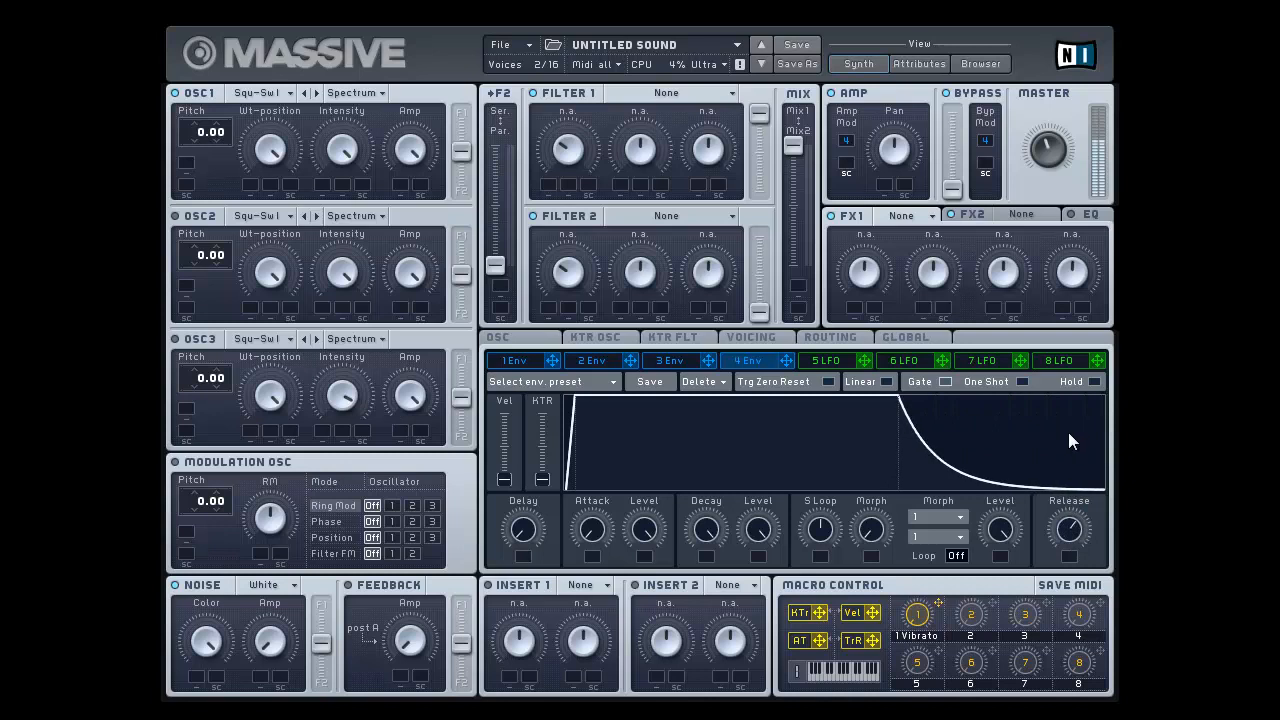
{"action": "left_click", "coordinate": [756, 333]}
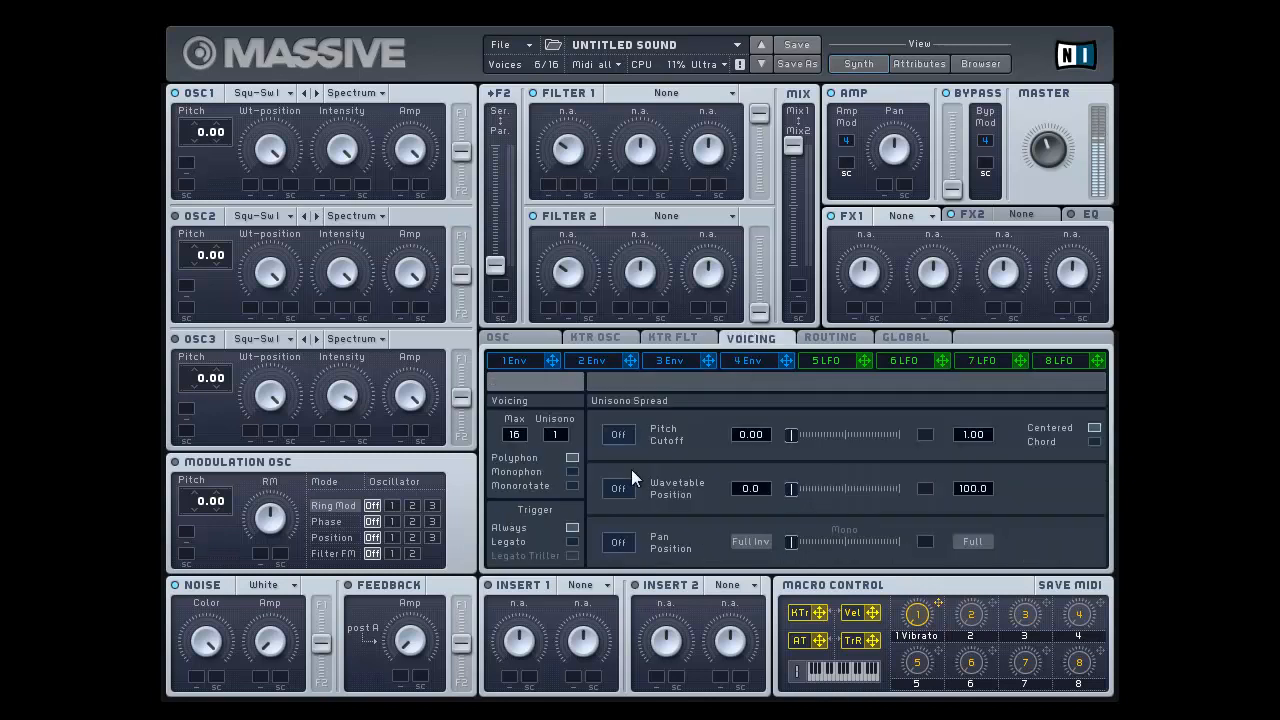
{"action": "left_click", "coordinate": [572, 470]}
{"action": "left_click", "coordinate": [742, 360]}
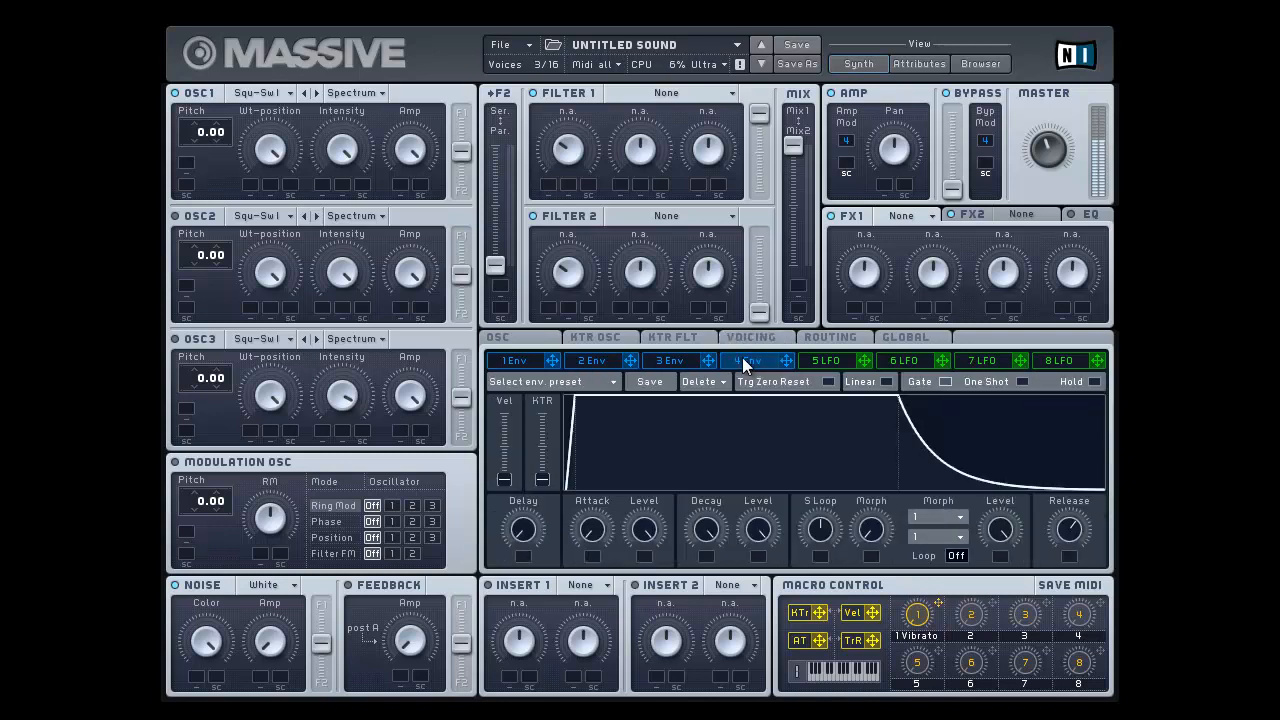
{"action": "left_click_drag", "start_coordinate": [1068, 531], "coordinate": [1072, 600]}
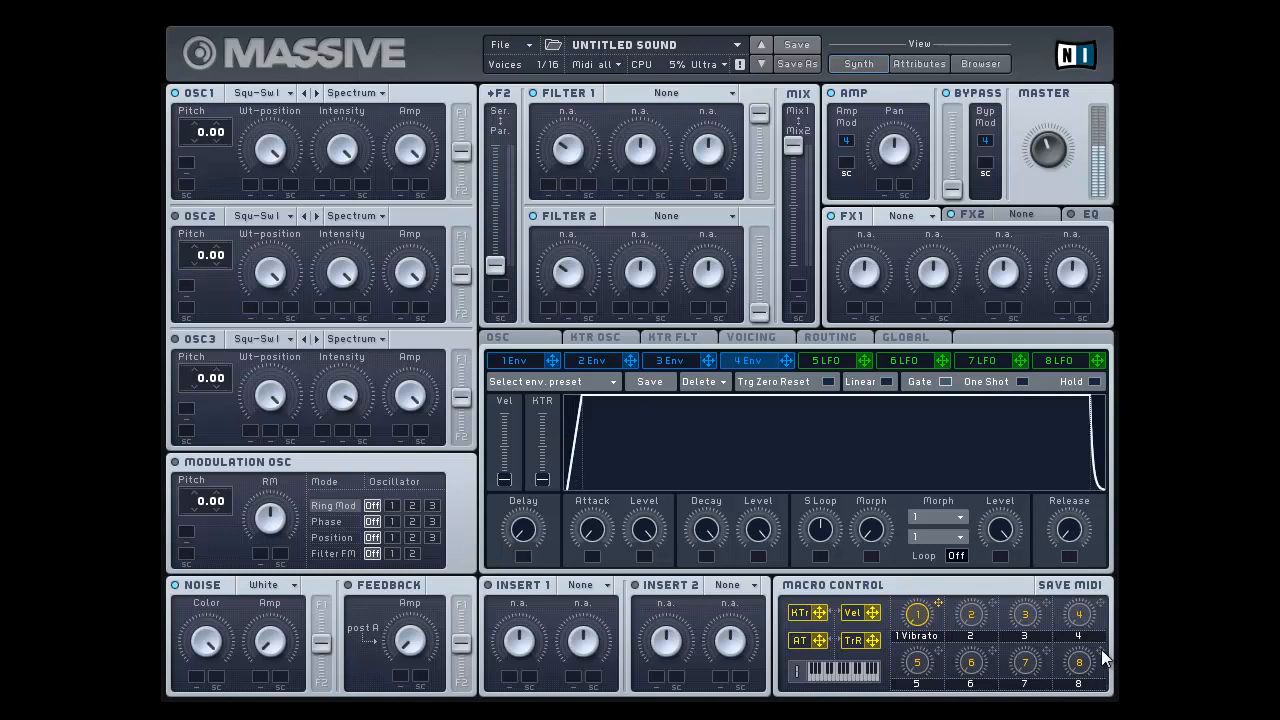
{"action": "left_click_drag", "start_coordinate": [1098, 634], "coordinate": [1084, 524]}
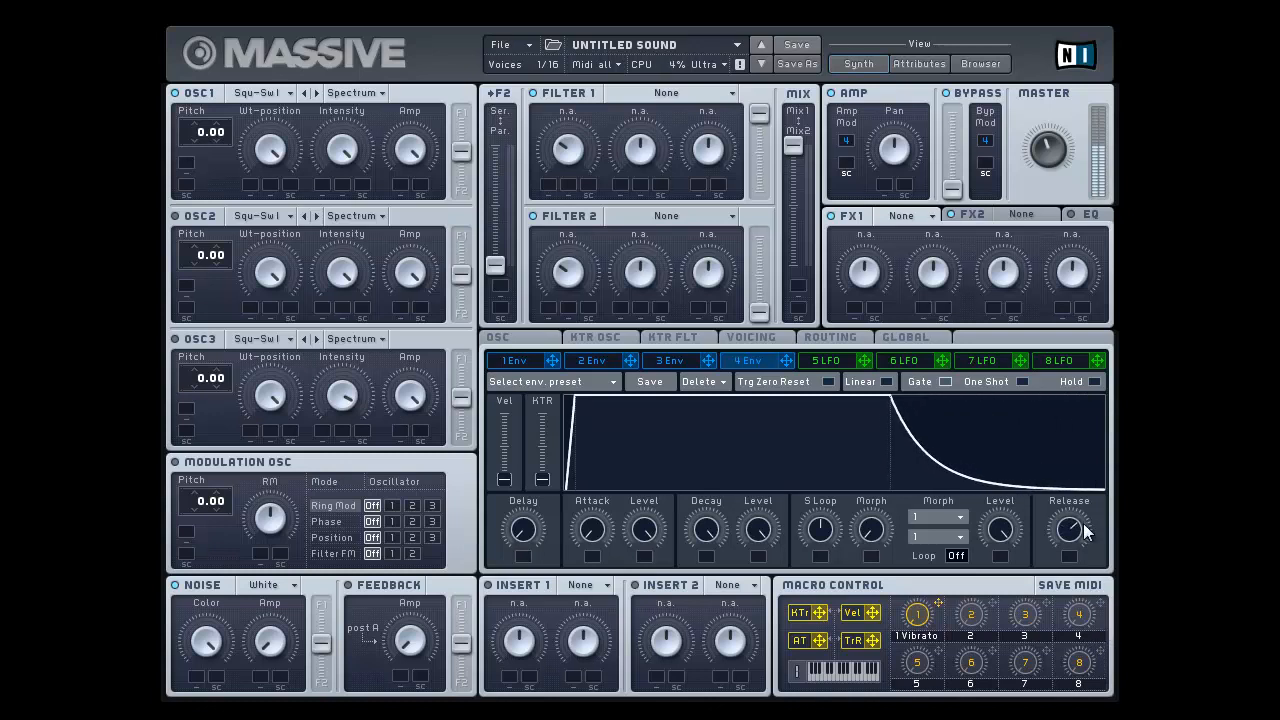
Step: Load Reverb in FX1 with color and density at the maximum and size slightly above the midpoint
{"action": "left_click", "coordinate": [922, 216]}
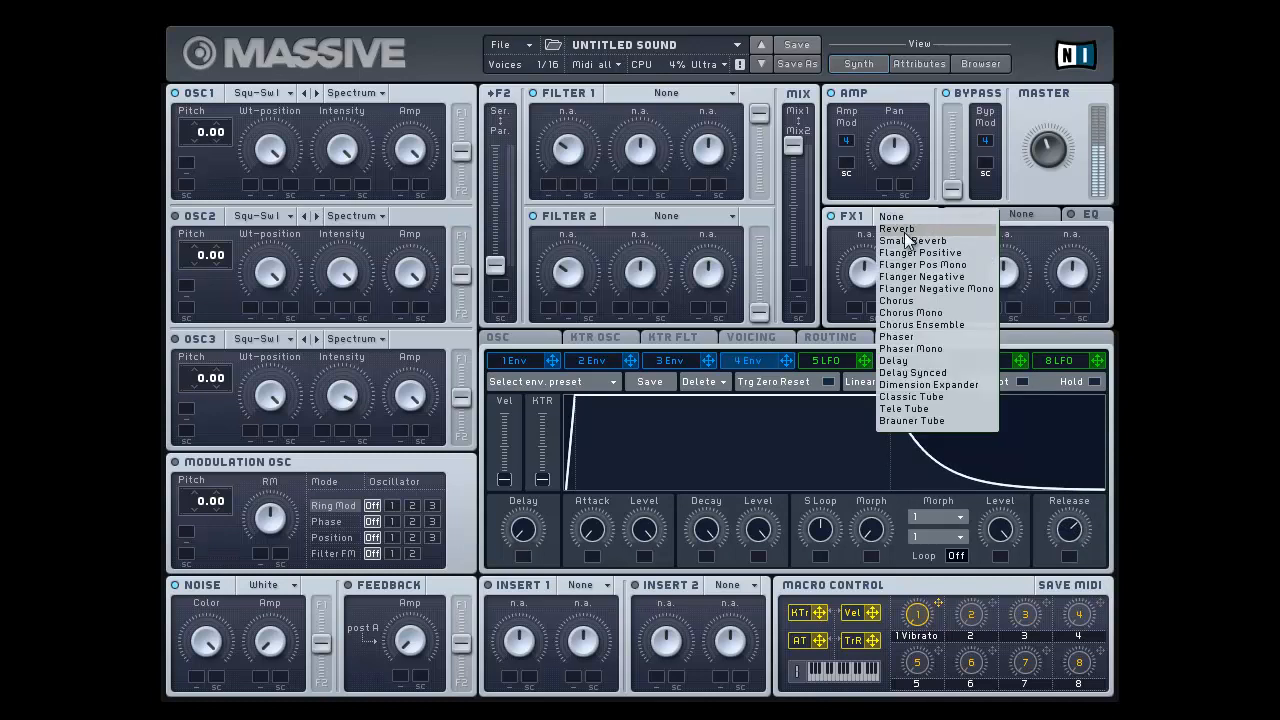
{"action": "left_click", "coordinate": [898, 229]}
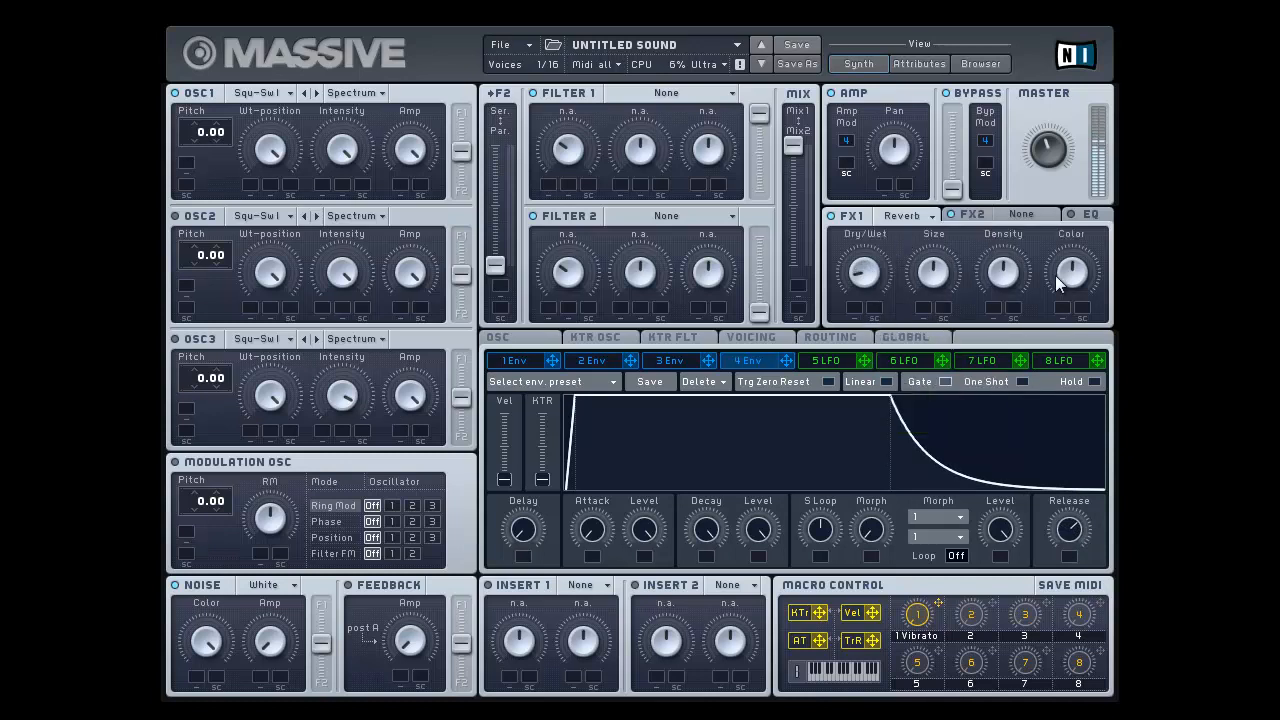
{"action": "left_click_drag", "start_coordinate": [1057, 275], "coordinate": [1018, 197]}
{"action": "left_click_drag", "start_coordinate": [1000, 274], "coordinate": [997, 114]}
{"action": "left_click_drag", "start_coordinate": [948, 270], "coordinate": [949, 244]}
Step: Try envelope 4's minimum release with the reverb on, and return the release to roughly two thirds
{"action": "left_click_drag", "start_coordinate": [1073, 530], "coordinate": [1073, 590]}
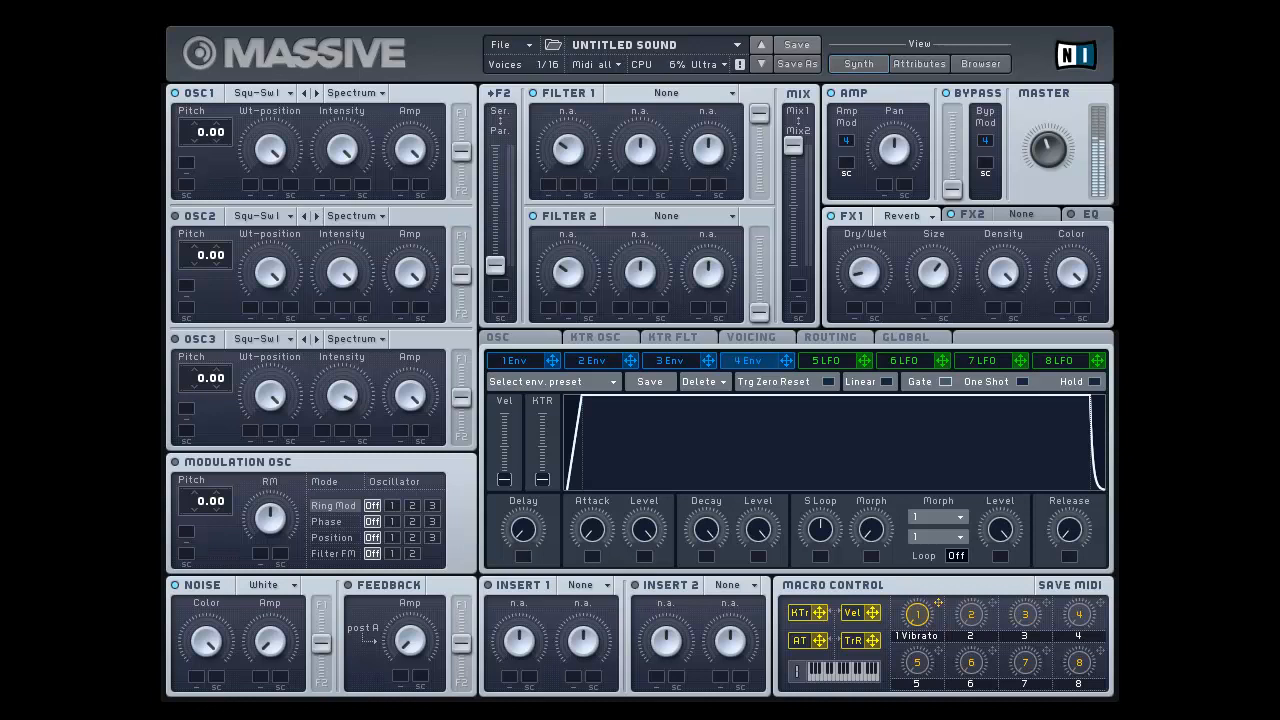
{"action": "left_click_drag", "start_coordinate": [1076, 689], "coordinate": [1118, 517]}
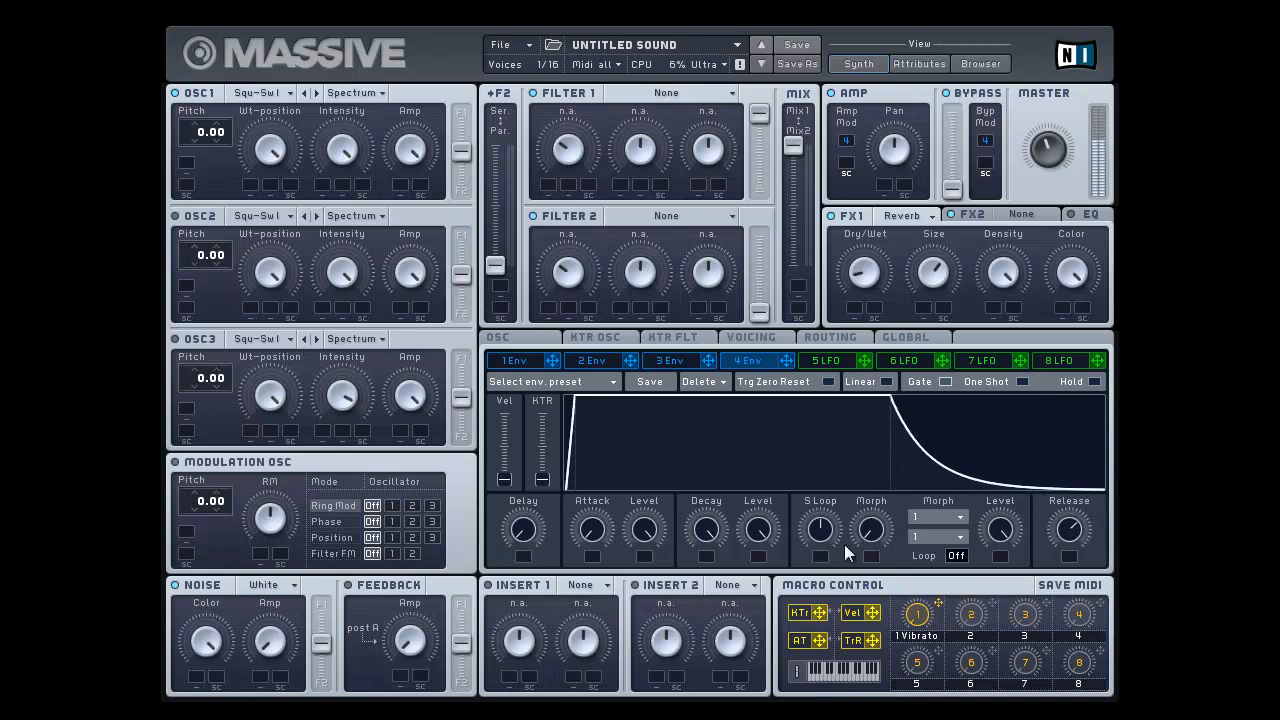
Step: Set envelope 4's attack and decay to just under the midpoint, with a decay level of roughly two thirds
{"action": "left_click_drag", "start_coordinate": [774, 534], "coordinate": [790, 652]}
{"action": "left_click_drag", "start_coordinate": [705, 530], "coordinate": [736, 632]}
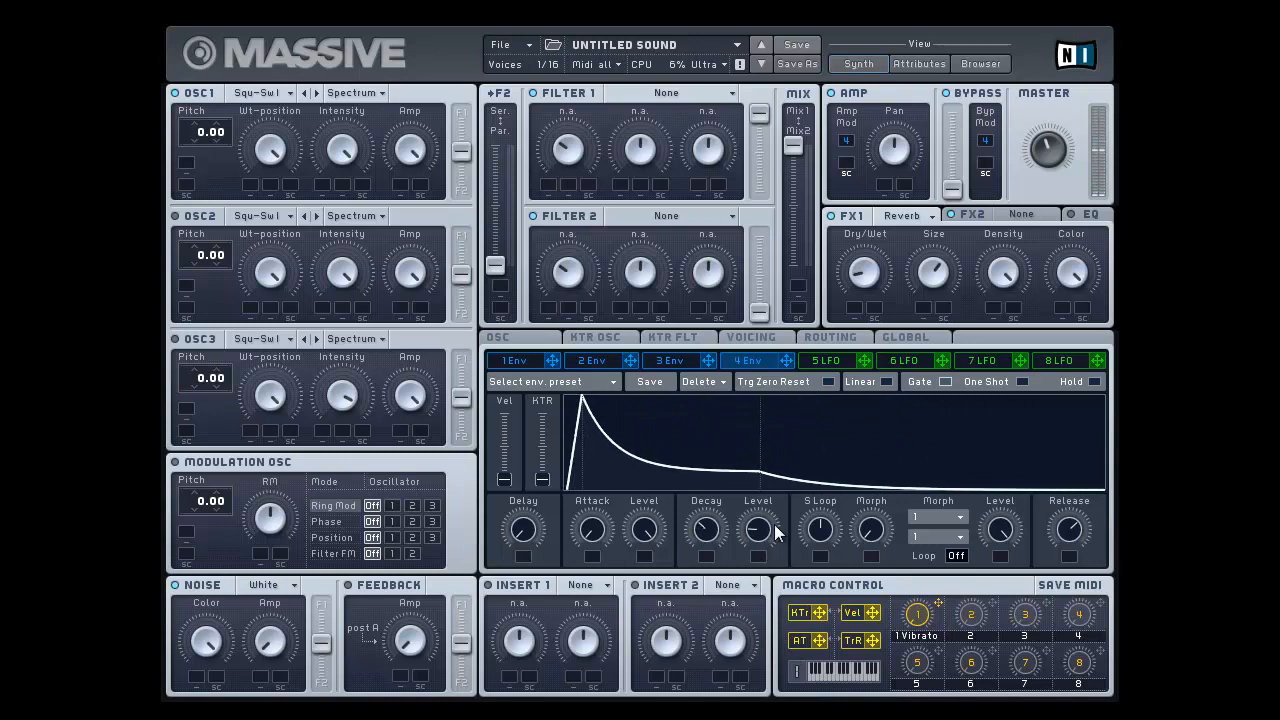
{"action": "left_click_drag", "start_coordinate": [775, 530], "coordinate": [794, 476]}
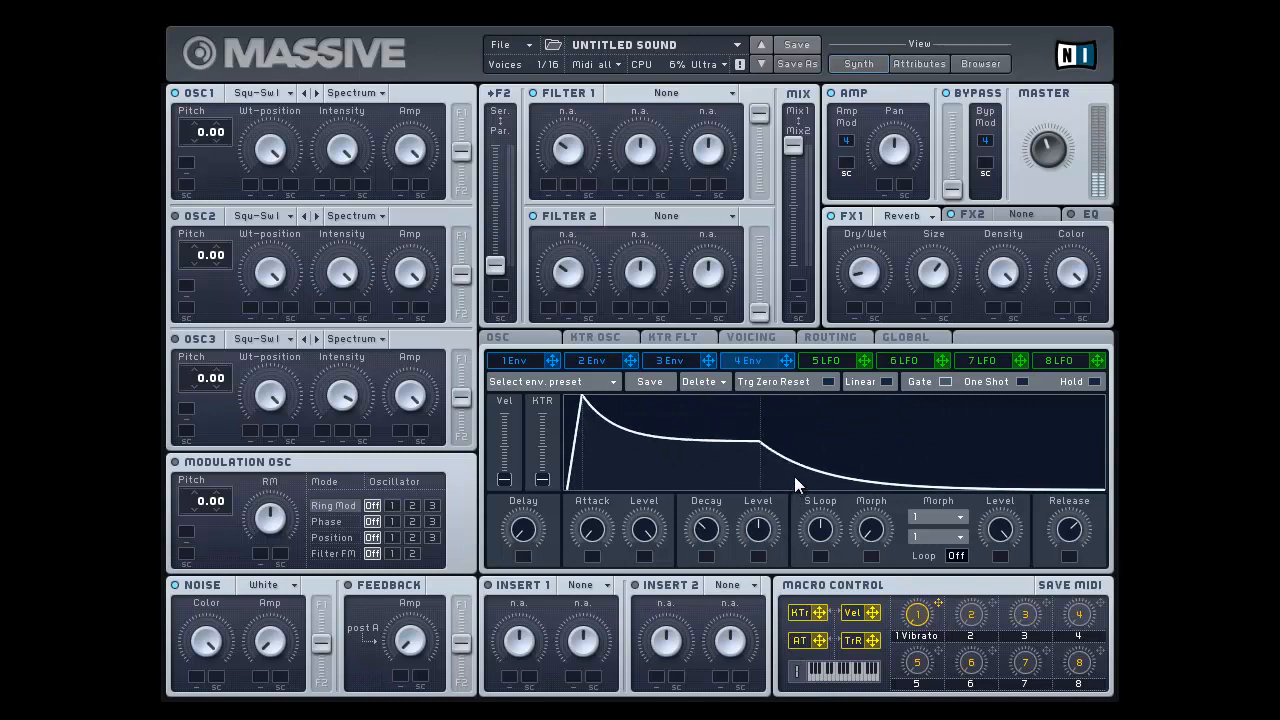
{"action": "left_click_drag", "start_coordinate": [604, 535], "coordinate": [620, 472]}
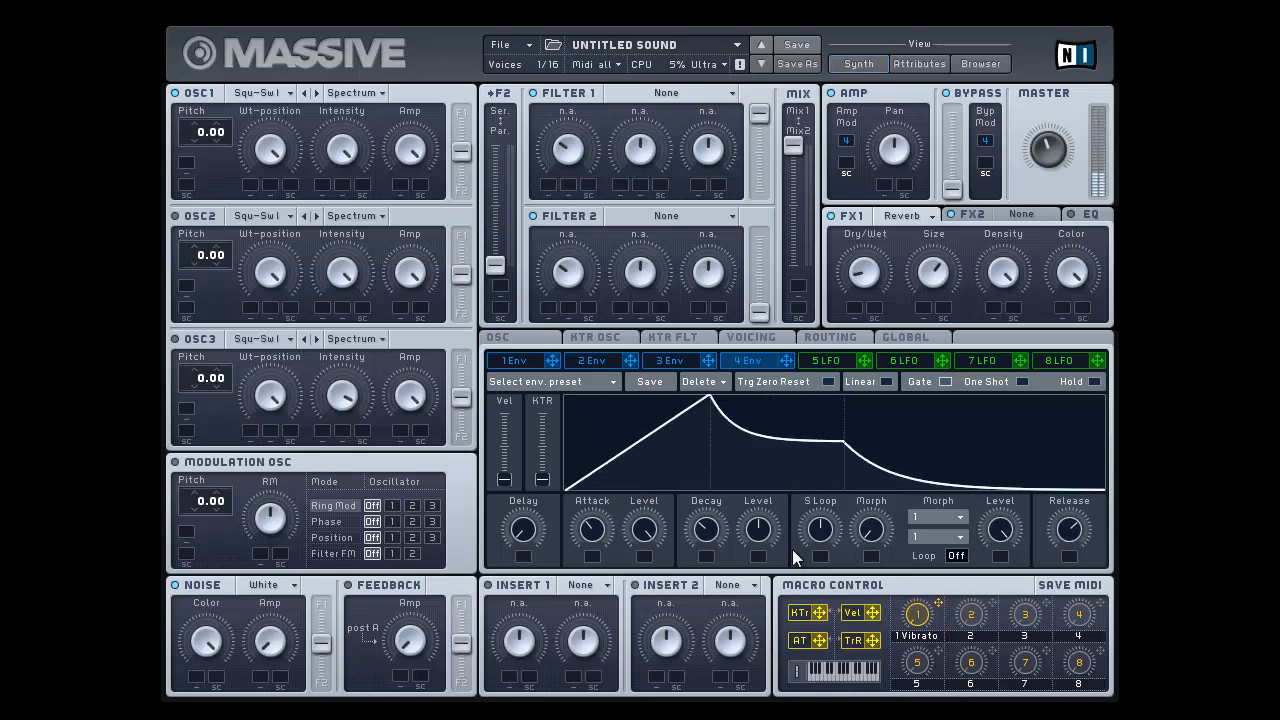
{"action": "left_click_drag", "start_coordinate": [767, 525], "coordinate": [774, 501]}
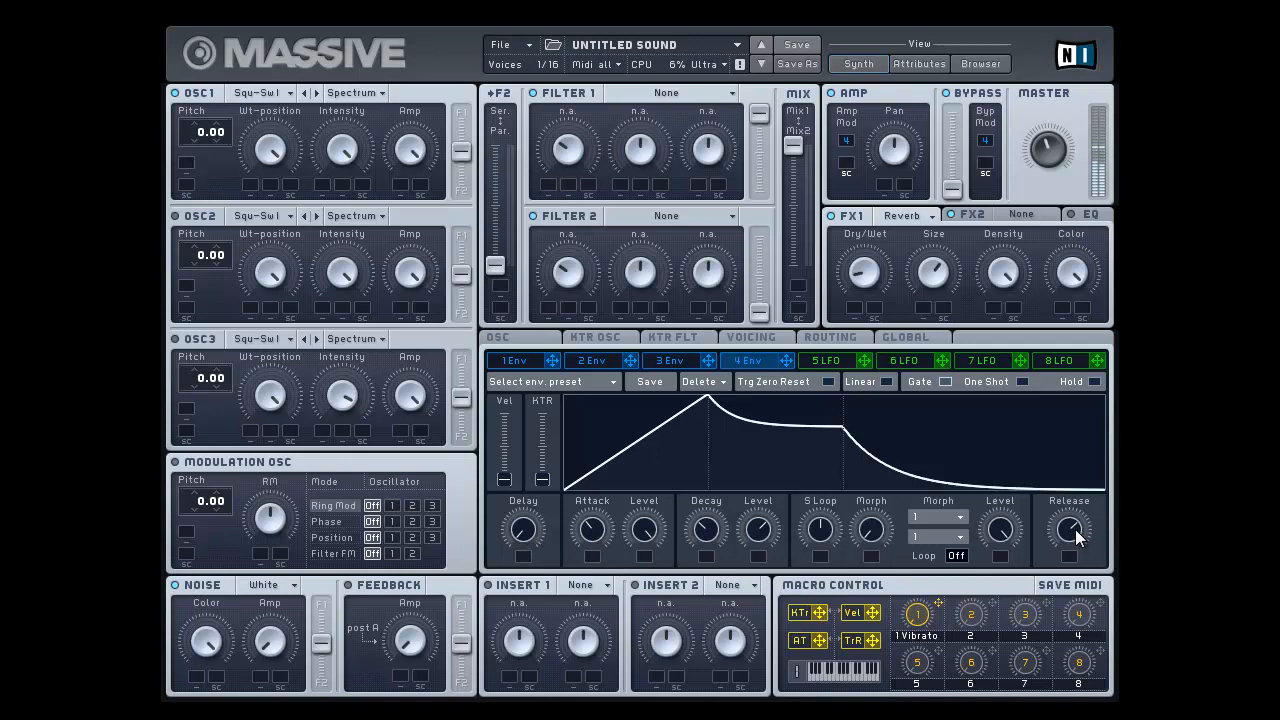
Step: Reduce envelope 4's release and attack to the minimum, and set its decay and decay level to their midpoints
{"action": "left_click_drag", "start_coordinate": [1075, 529], "coordinate": [1075, 565]}
{"action": "left_click_drag", "start_coordinate": [771, 537], "coordinate": [771, 600]}
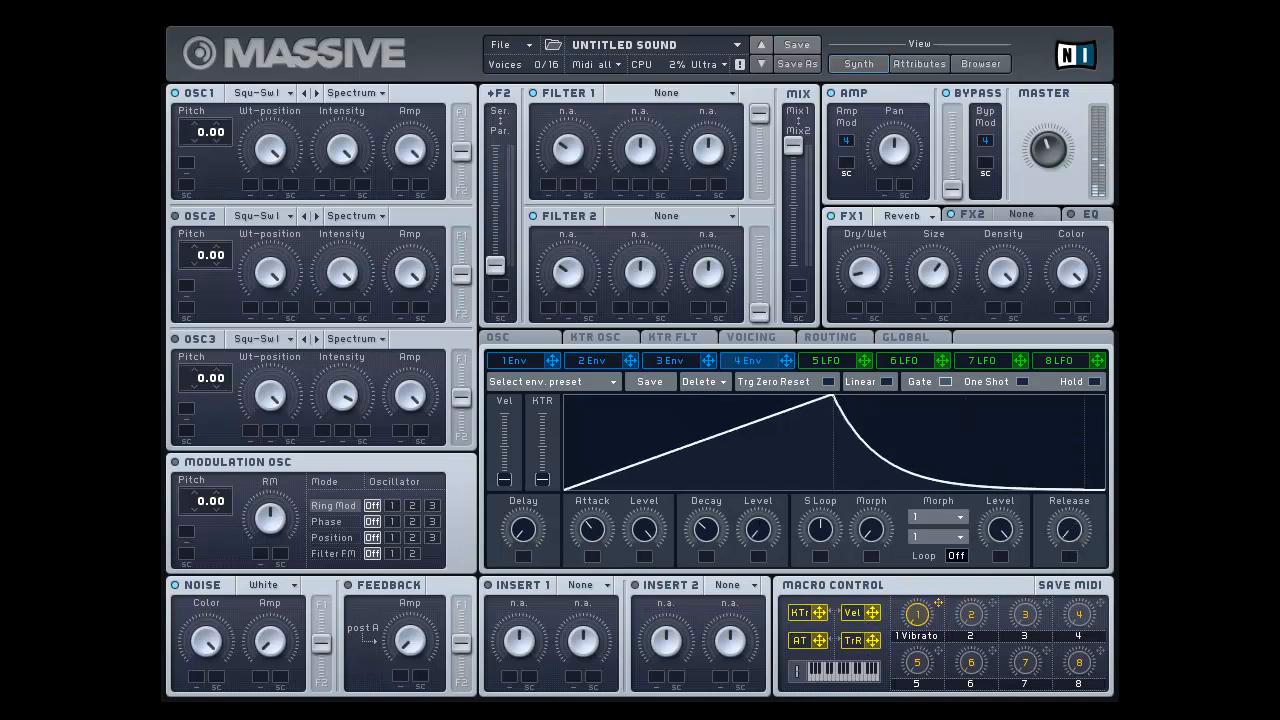
{"action": "left_click_drag", "start_coordinate": [708, 528], "coordinate": [706, 572]}
{"action": "left_click_drag", "start_coordinate": [594, 533], "coordinate": [594, 575]}
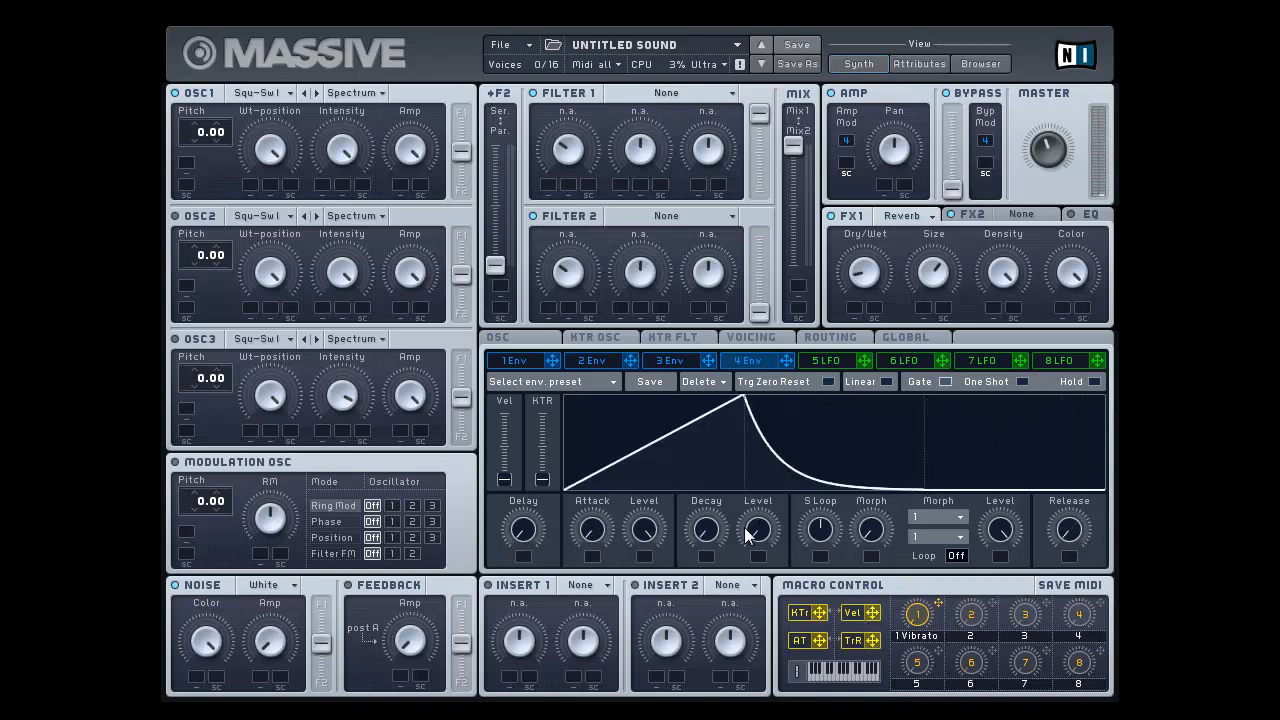
{"action": "left_click_drag", "start_coordinate": [748, 529], "coordinate": [756, 453]}
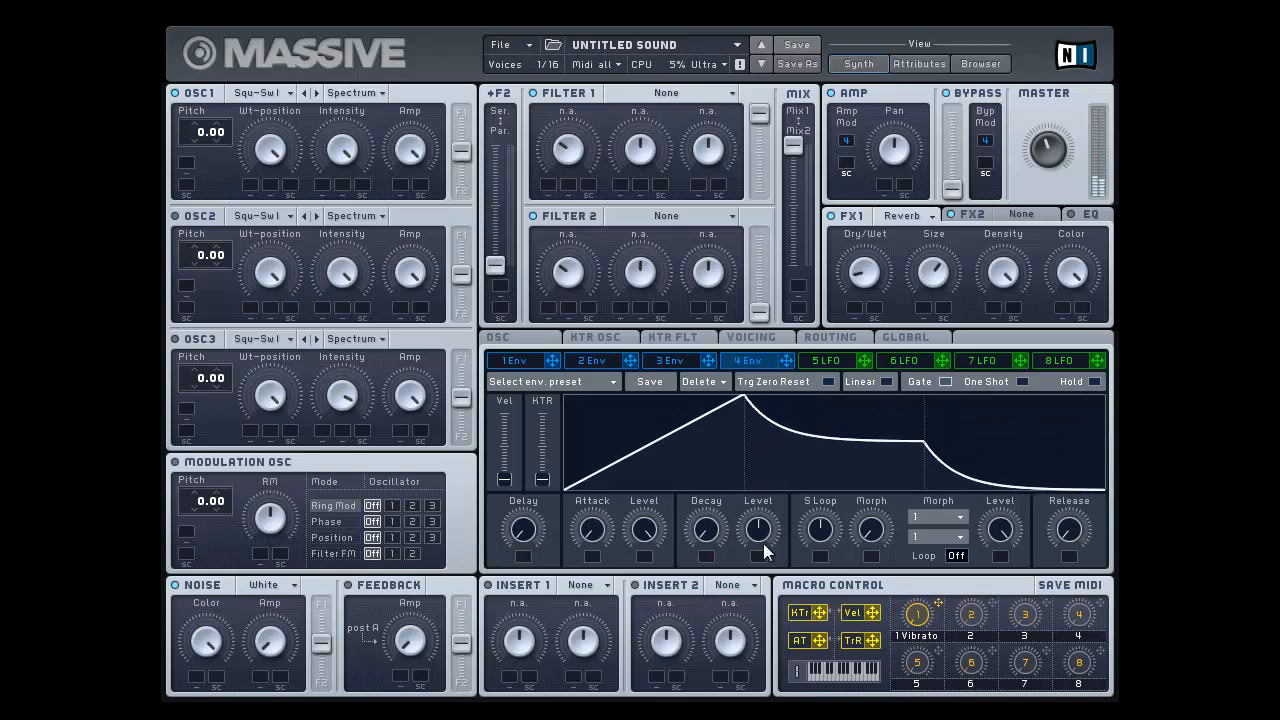
{"action": "left_click_drag", "start_coordinate": [708, 532], "coordinate": [733, 451]}
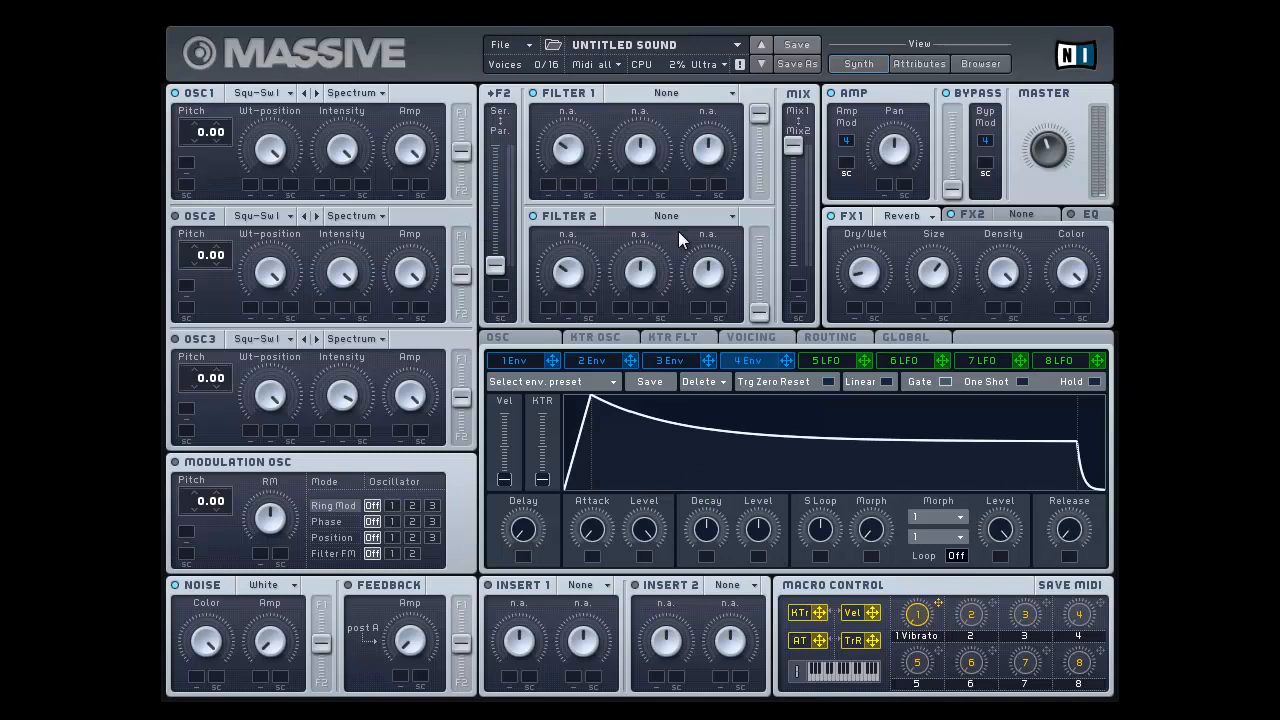
Step: Set Filter 1 to Lowpass 4 with minimum resonance and route the filters fully in series
{"action": "left_click", "coordinate": [659, 94]}
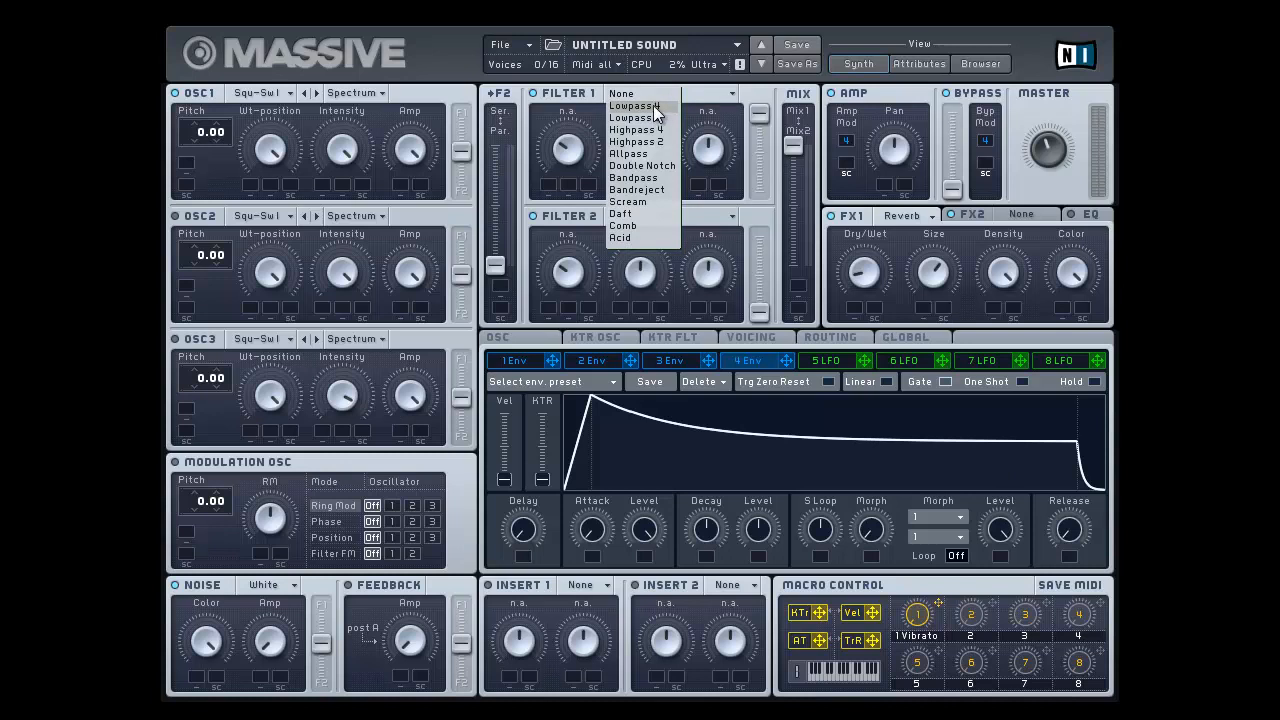
{"action": "left_click", "coordinate": [655, 107]}
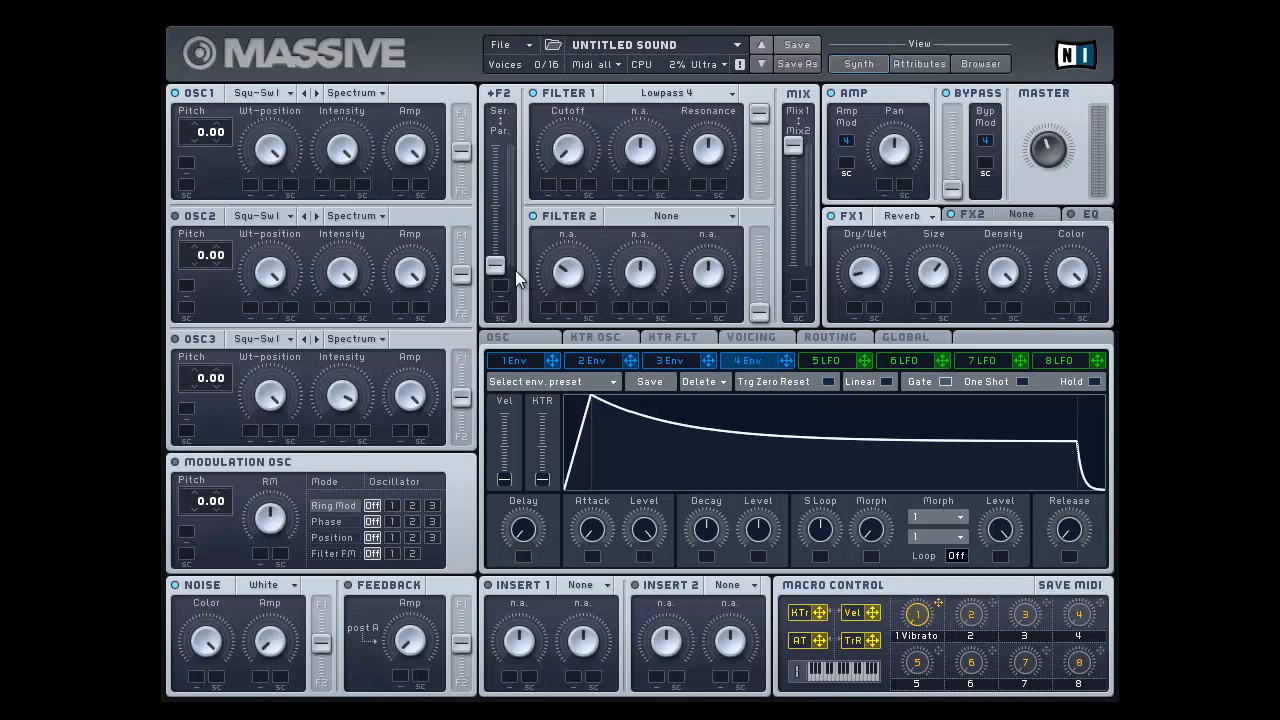
{"action": "left_click_drag", "start_coordinate": [495, 265], "coordinate": [525, 126]}
Step: Assign envelope 2 to Filter 1's cutoff with the modulation range extended to the maximum
{"action": "left_click", "coordinate": [523, 361]}
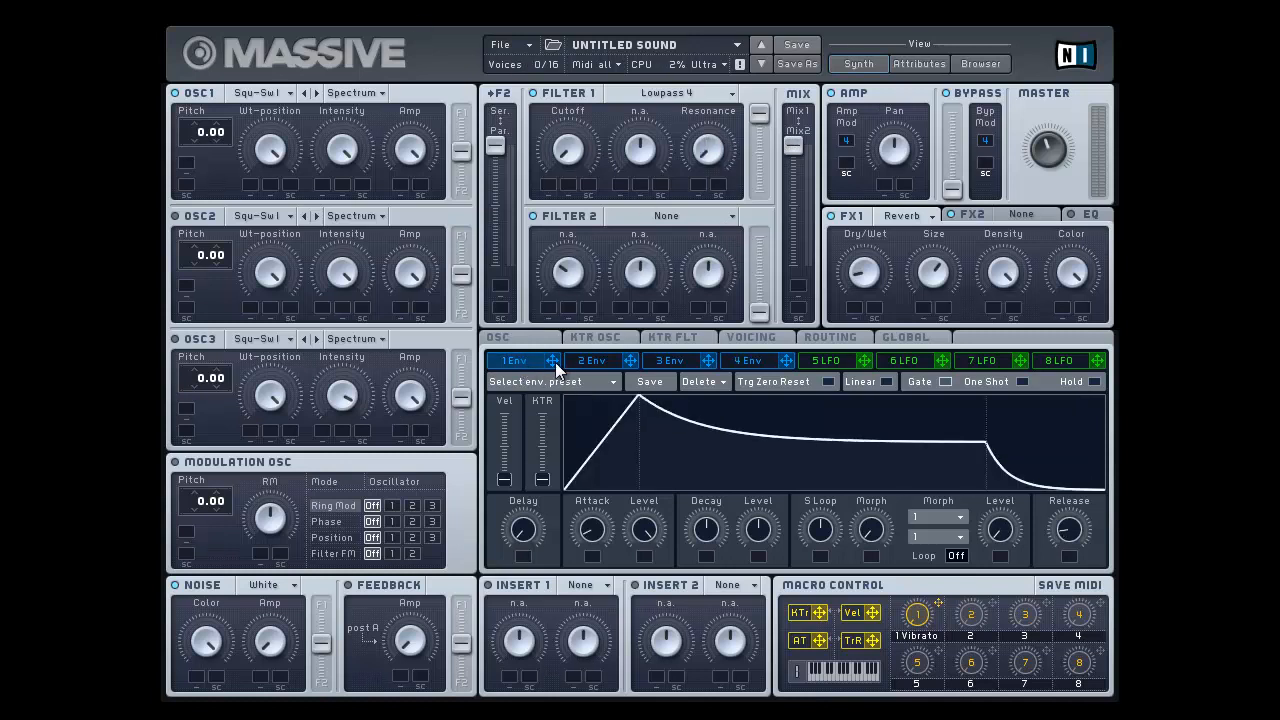
{"action": "left_click", "coordinate": [598, 367]}
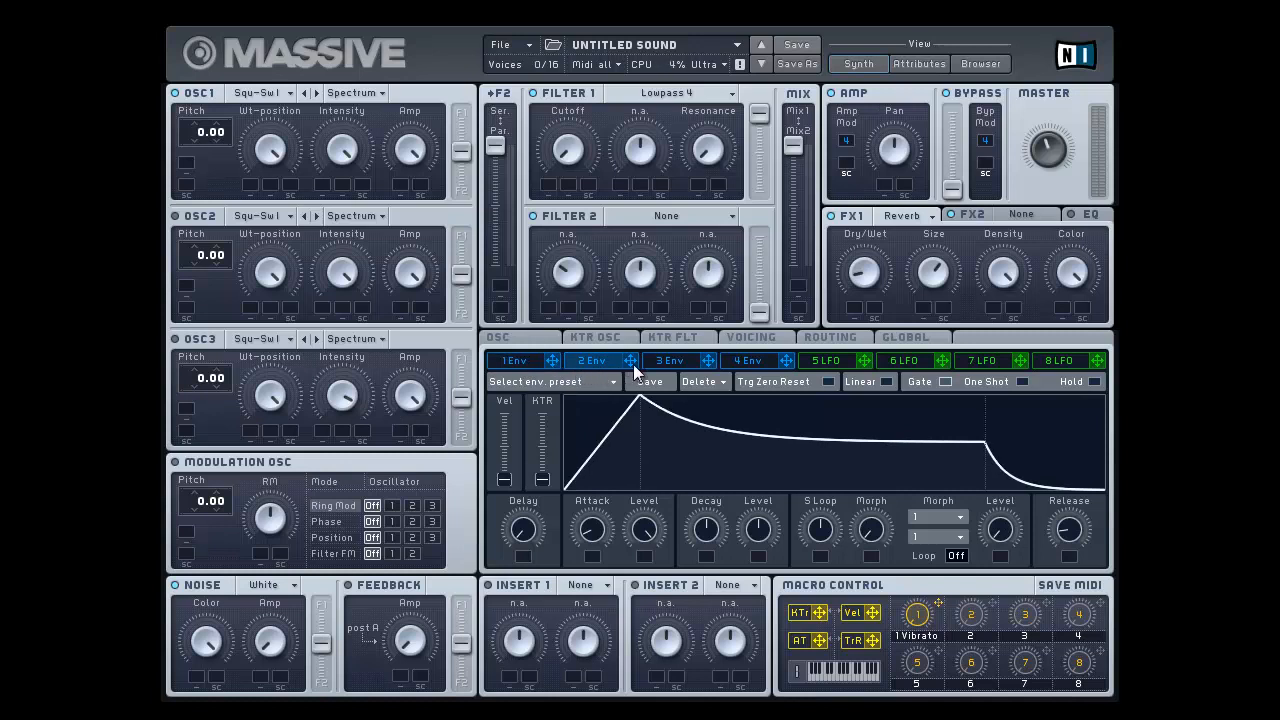
{"action": "mouse_move", "coordinate": [631, 357]}
{"action": "left_mouse_down"}
{"action": "mouse_move", "coordinate": [548, 188]}
{"action": "mouse_move", "coordinate": [553, 22]}
{"action": "left_mouse_up"}
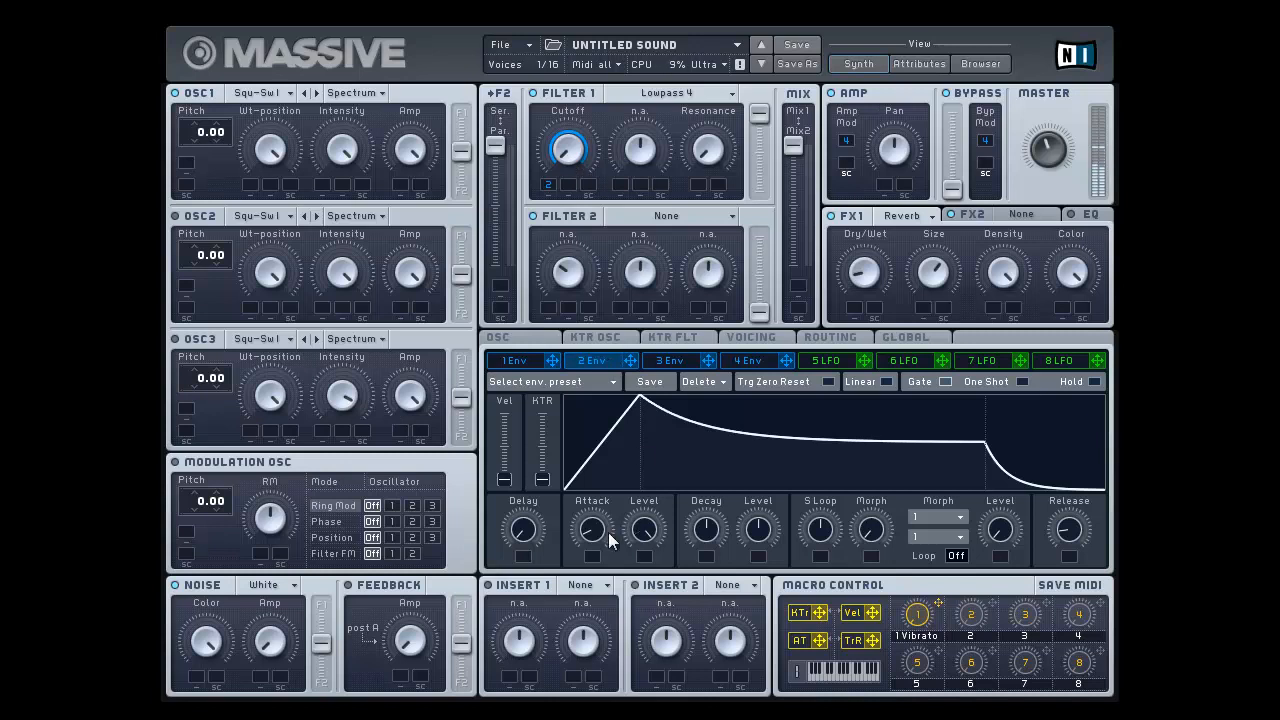
Step: Reduce envelope 2's attack to the minimum, and set its decay to roughly 20 percent with a decay level just under half
{"action": "left_click_drag", "start_coordinate": [592, 522], "coordinate": [592, 550]}
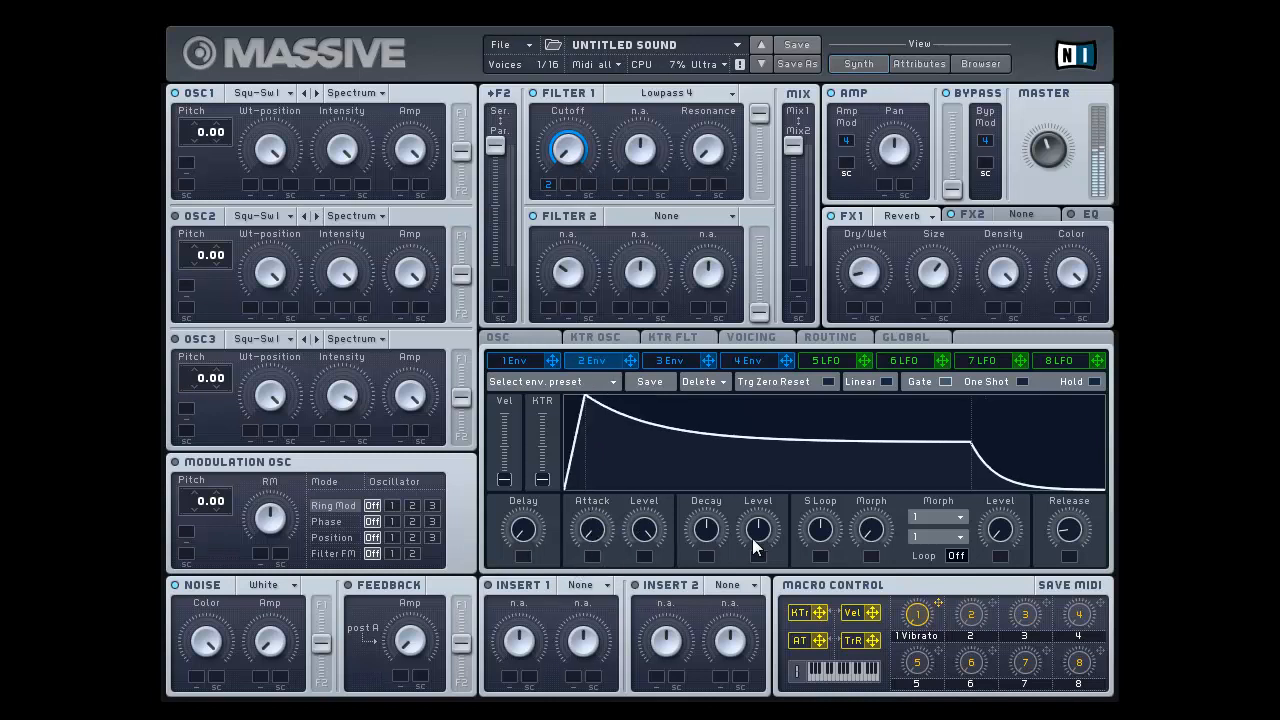
{"action": "left_click_drag", "start_coordinate": [751, 528], "coordinate": [751, 580]}
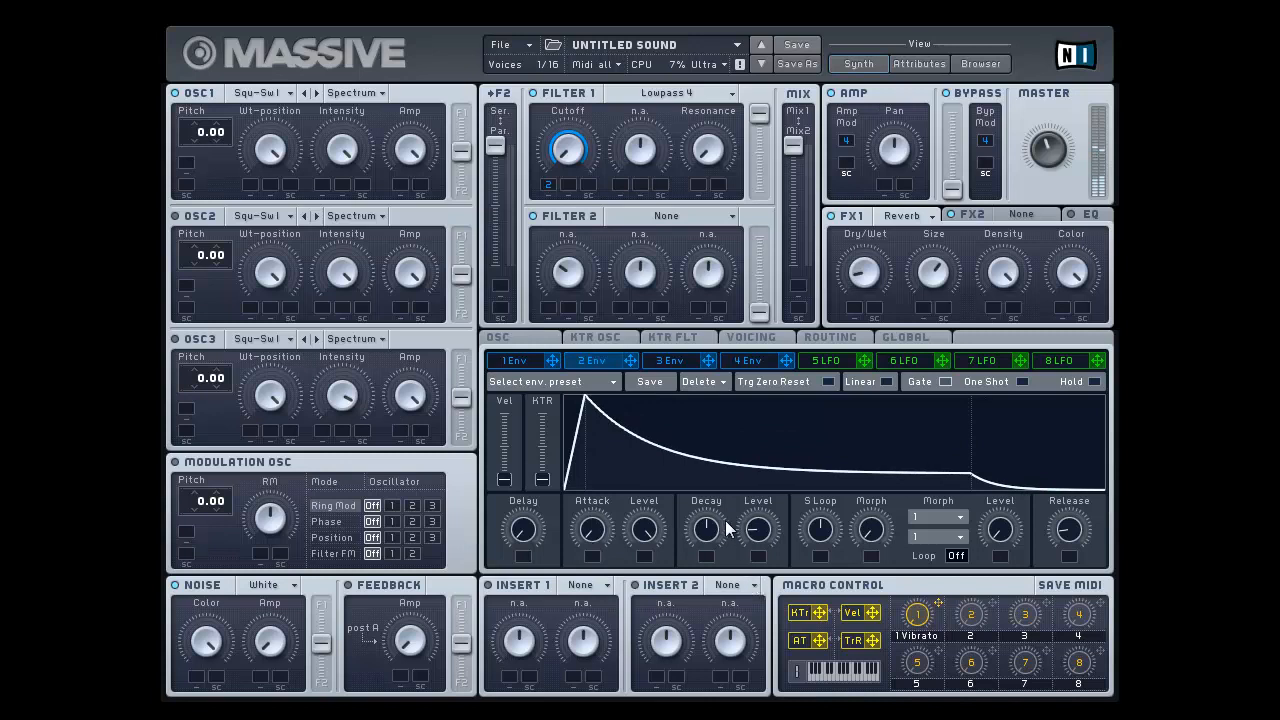
{"action": "left_click_drag", "start_coordinate": [725, 528], "coordinate": [713, 580]}
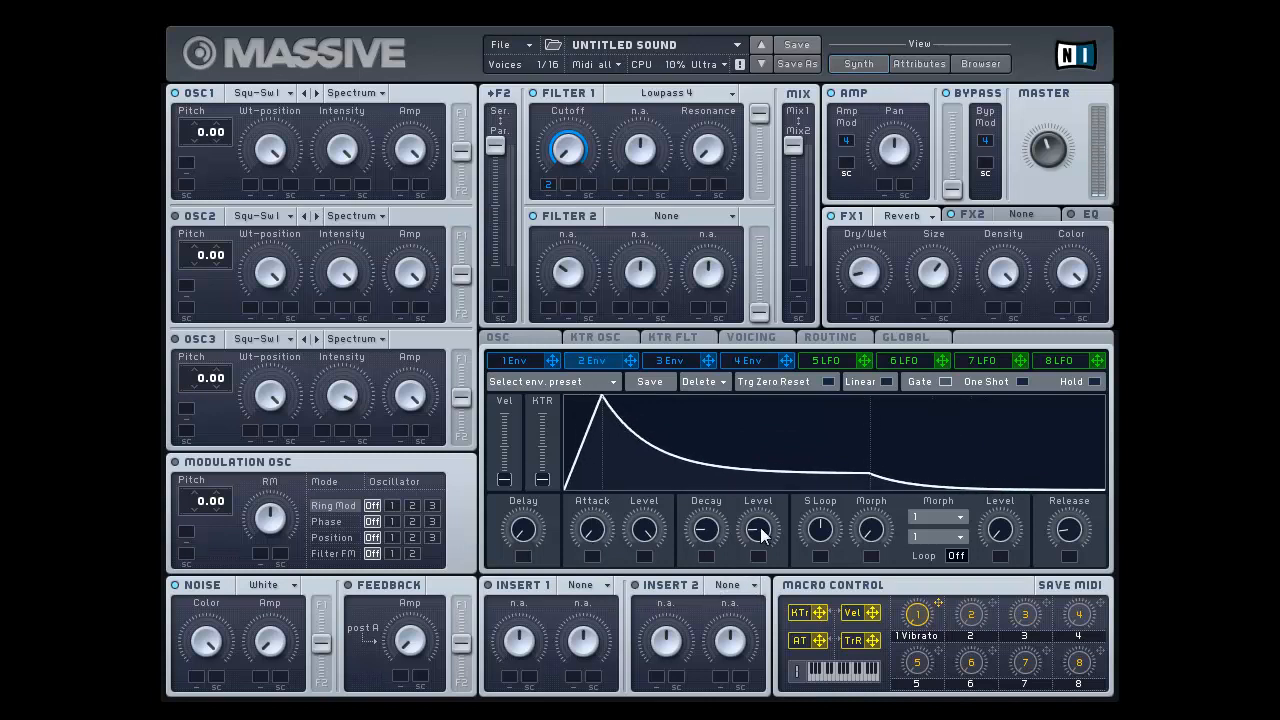
{"action": "left_click_drag", "start_coordinate": [760, 531], "coordinate": [764, 491]}
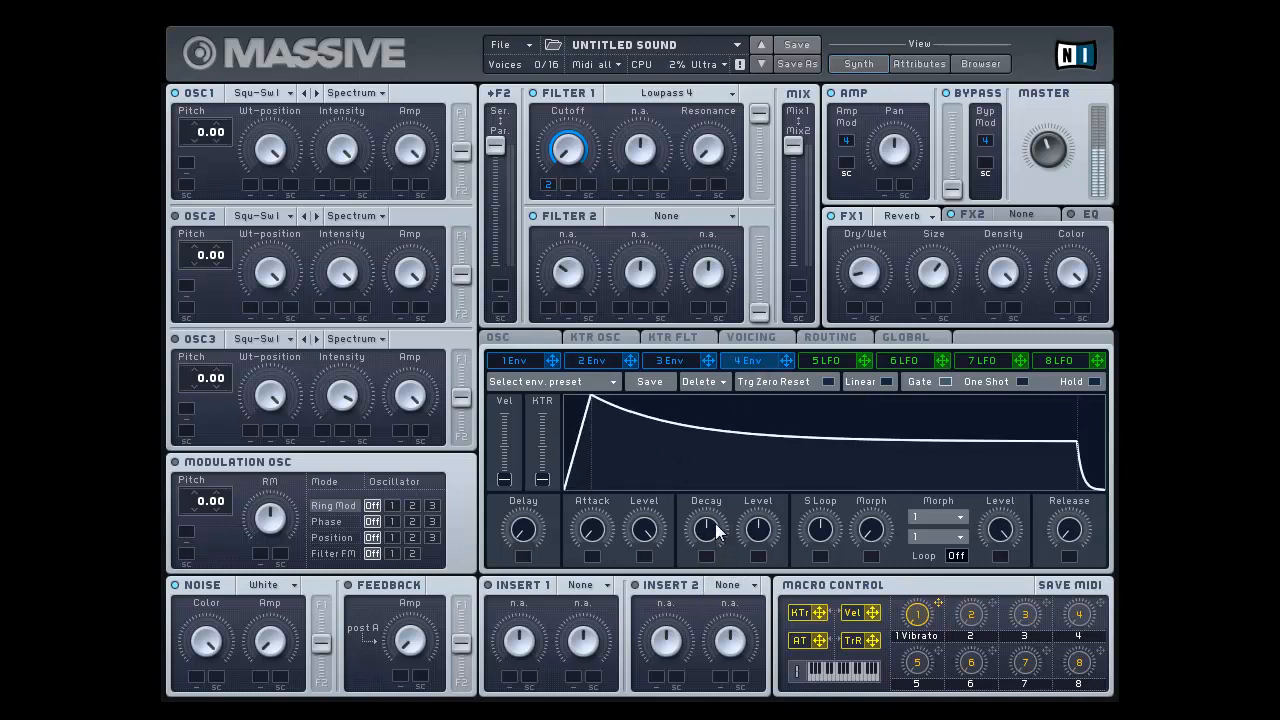
Step: Try a decay of roughly 20 percent on envelope 4, and return it to the midpoint
{"action": "left_click_drag", "start_coordinate": [714, 527], "coordinate": [718, 576]}
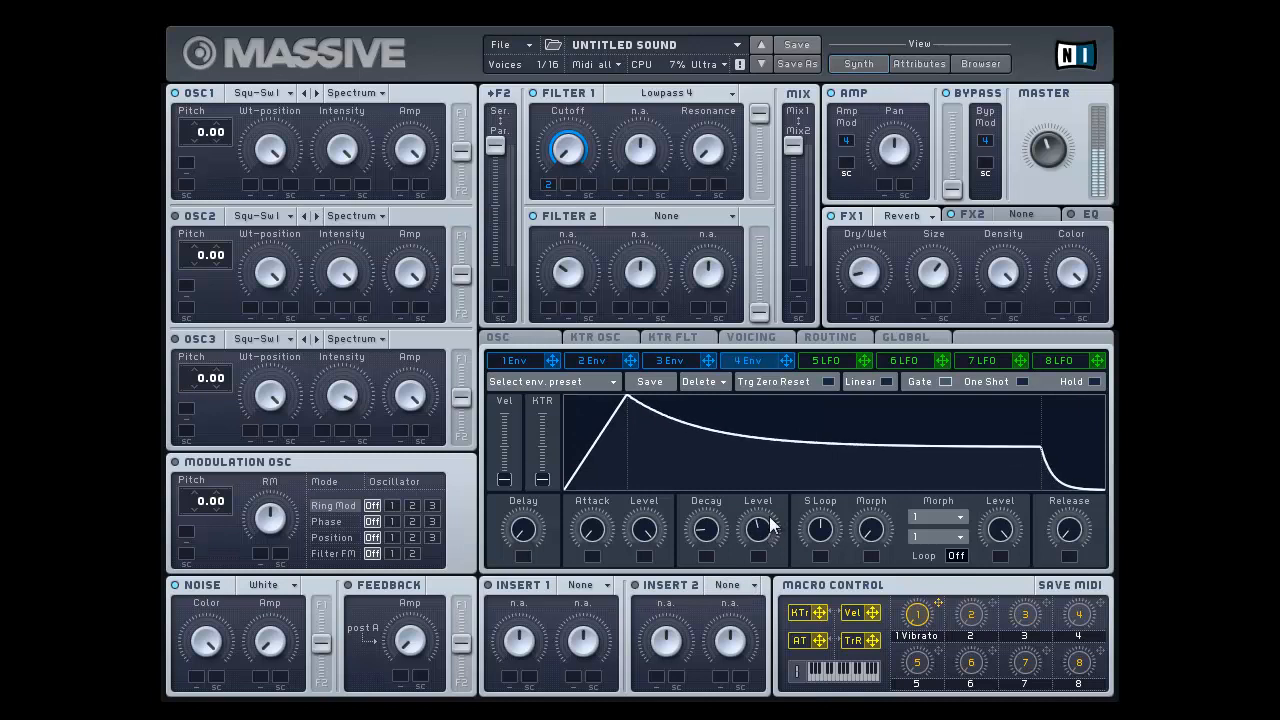
{"action": "left_click_drag", "start_coordinate": [707, 527], "coordinate": [716, 480]}
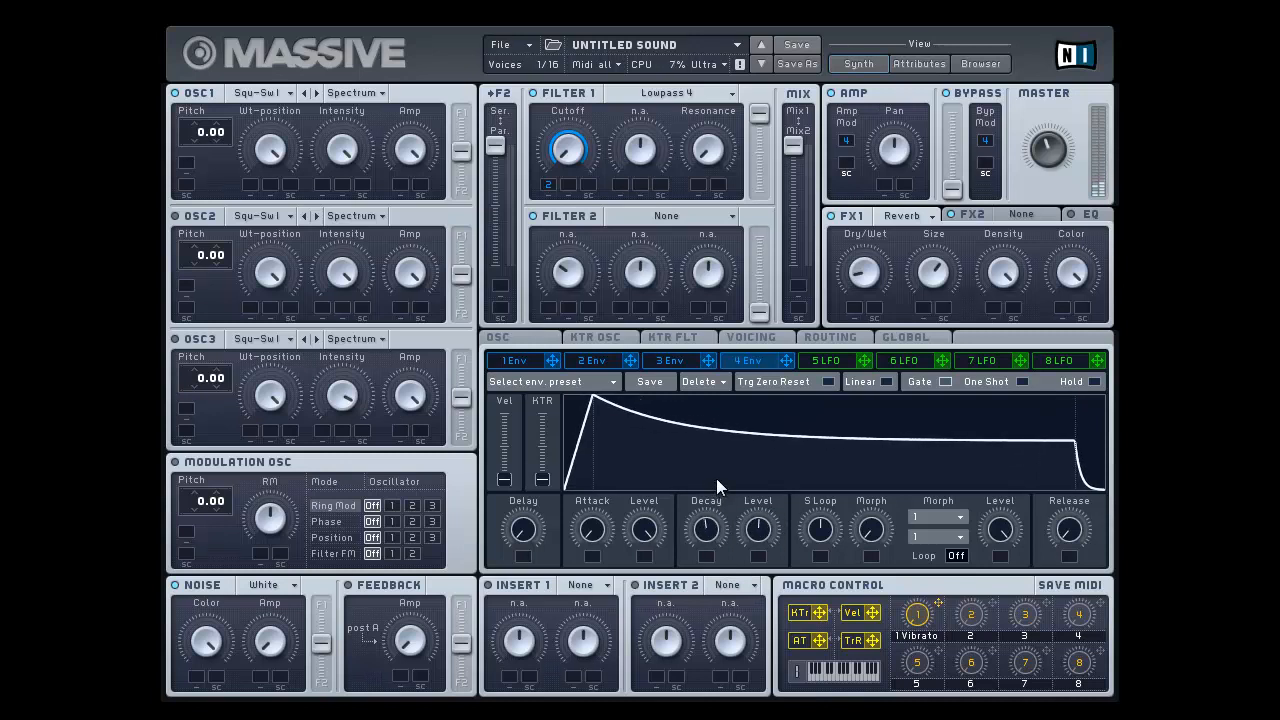
Step: Try Filter 1's cutoff without envelope 2's modulation, and reassign envelope 2 to the cutoff
{"action": "right_click", "coordinate": [545, 190]}
{"action": "left_click", "coordinate": [553, 204]}
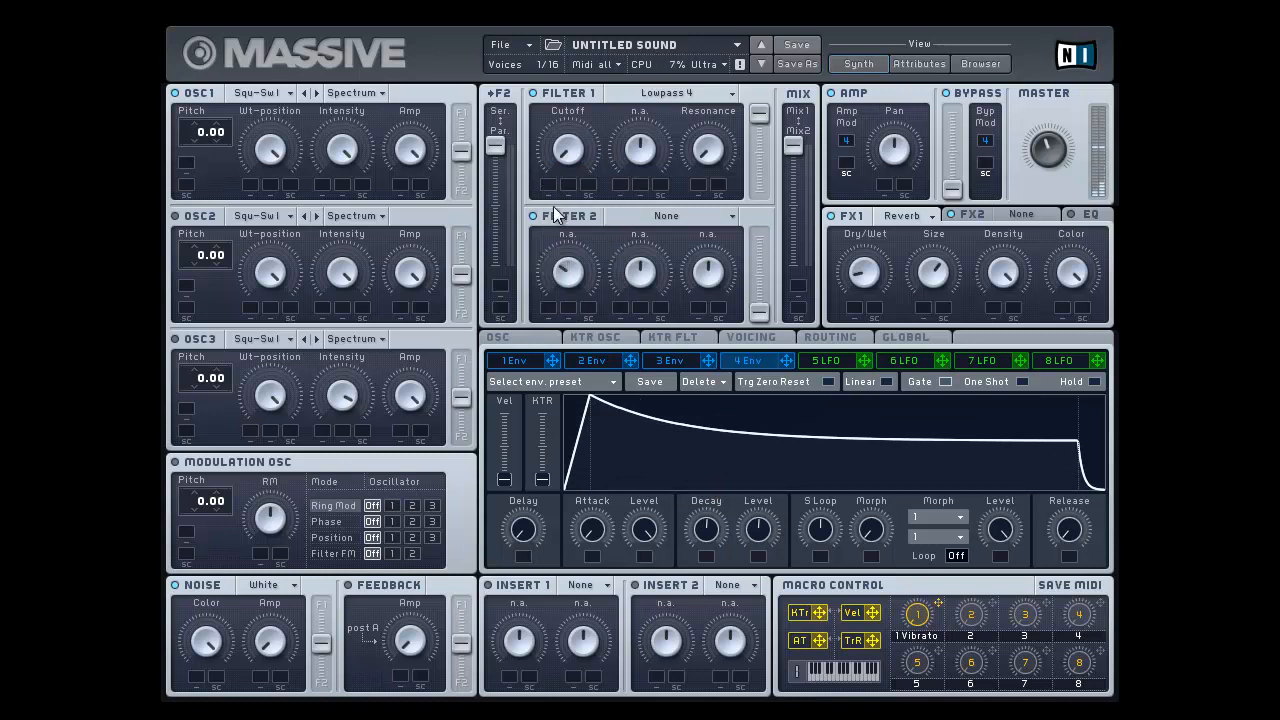
{"action": "left_click_drag", "start_coordinate": [580, 152], "coordinate": [645, 22]}
{"action": "left_click_drag", "start_coordinate": [631, 363], "coordinate": [548, 185]}
Step: Compare the shape of envelope 2, which modulates the filter cutoff, with that of amp envelope 4
{"action": "left_click", "coordinate": [607, 362]}
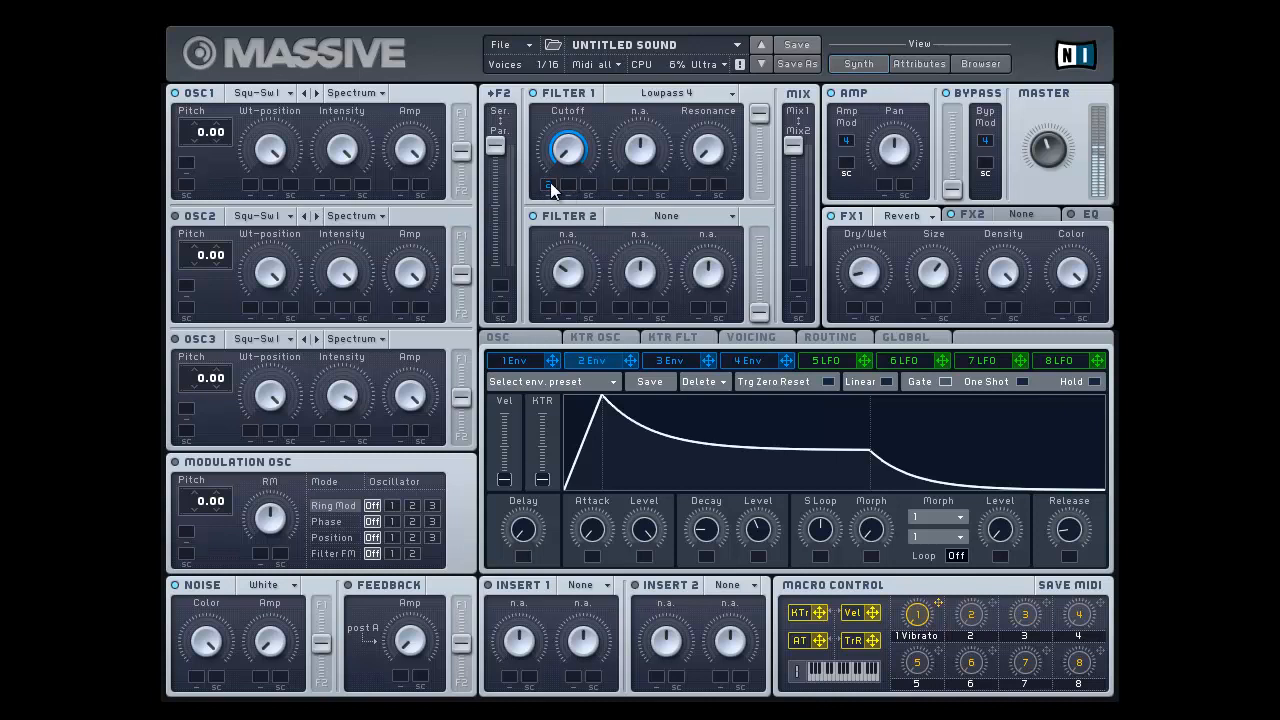
{"action": "left_click_drag", "start_coordinate": [551, 191], "coordinate": [551, 189]}
{"action": "left_click", "coordinate": [761, 366]}
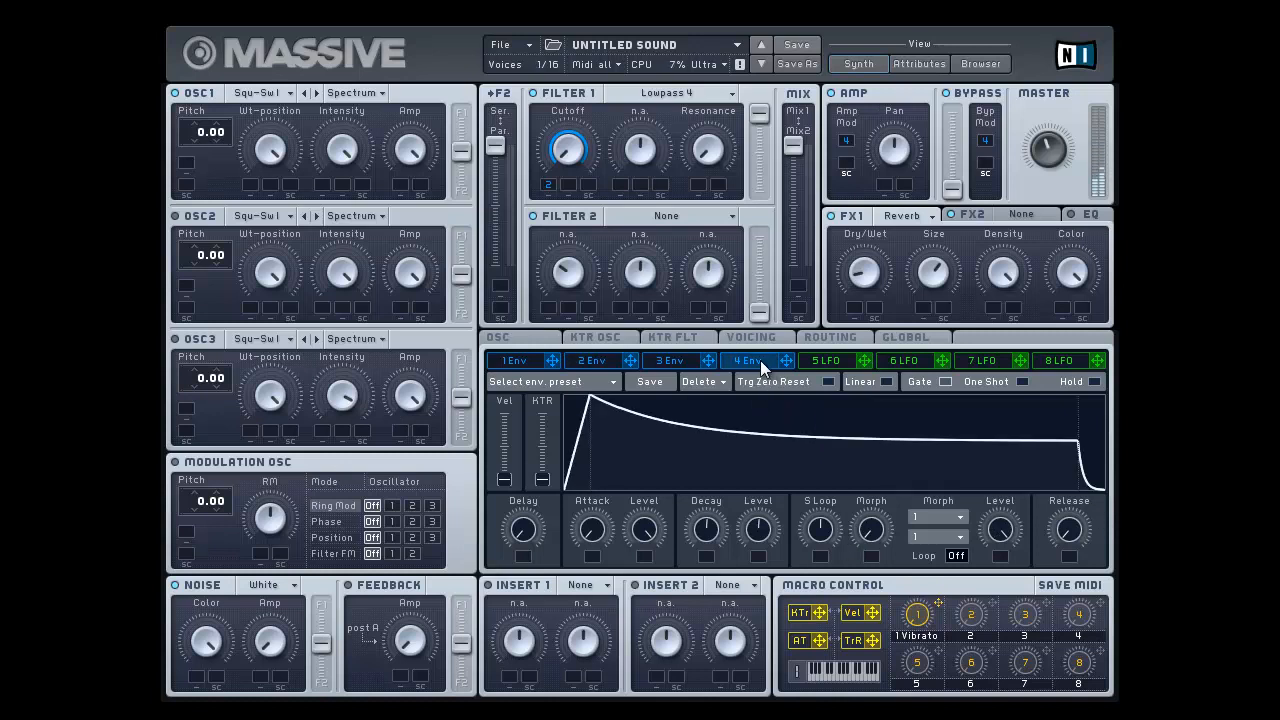
{"action": "left_click", "coordinate": [605, 358]}
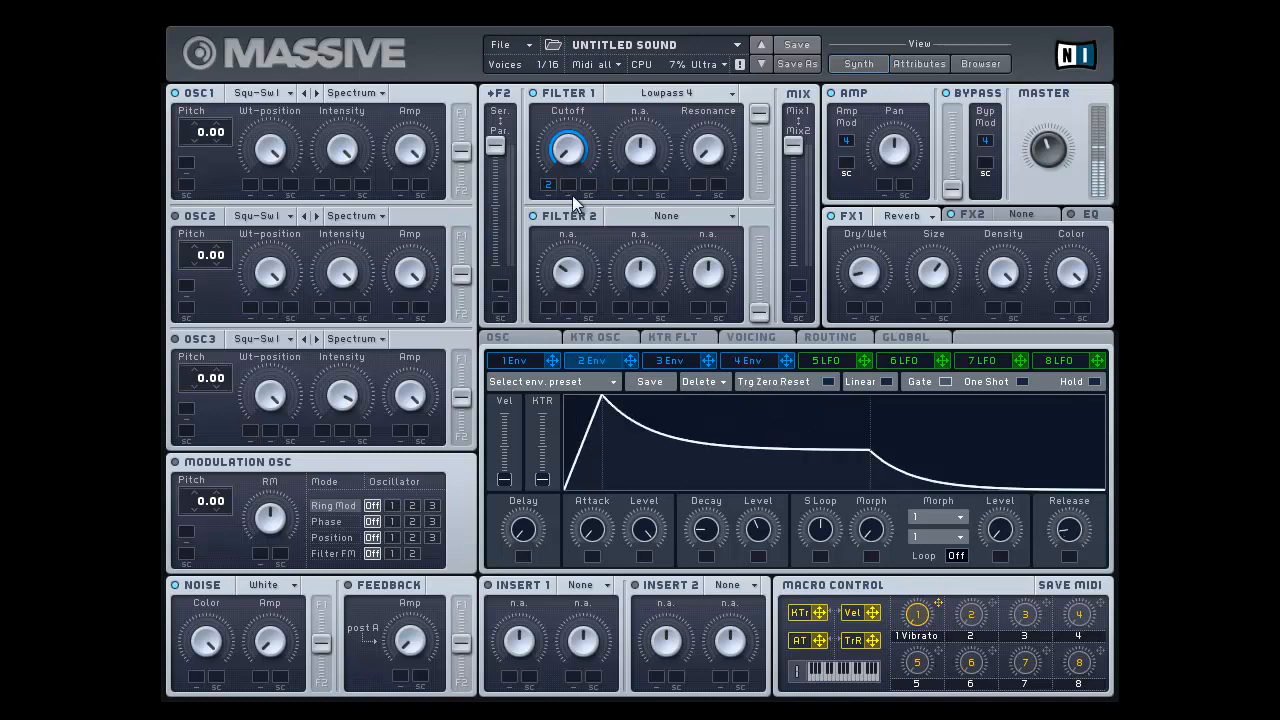
Step: Assign envelope 1 to oscillator 1's pitch with a modulation amount of 12.00
{"action": "left_click", "coordinate": [519, 362]}
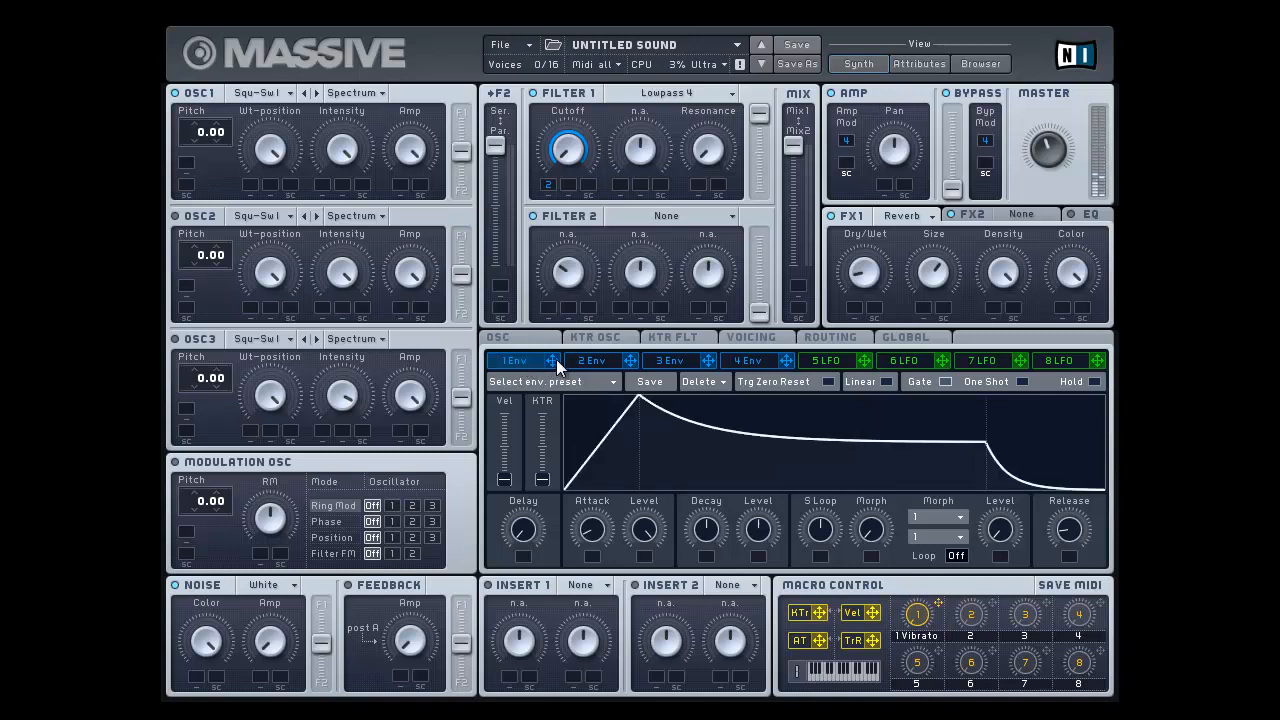
{"action": "left_click_drag", "start_coordinate": [556, 359], "coordinate": [484, 340]}
{"action": "left_click_drag", "start_coordinate": [558, 368], "coordinate": [265, 182]}
{"action": "left_click_drag", "start_coordinate": [185, 170], "coordinate": [185, 170]}
Step: Raise envelope 1's decay and decay level to the maximum, and set its attack to roughly 20 percent
{"action": "left_click_drag", "start_coordinate": [605, 530], "coordinate": [609, 464]}
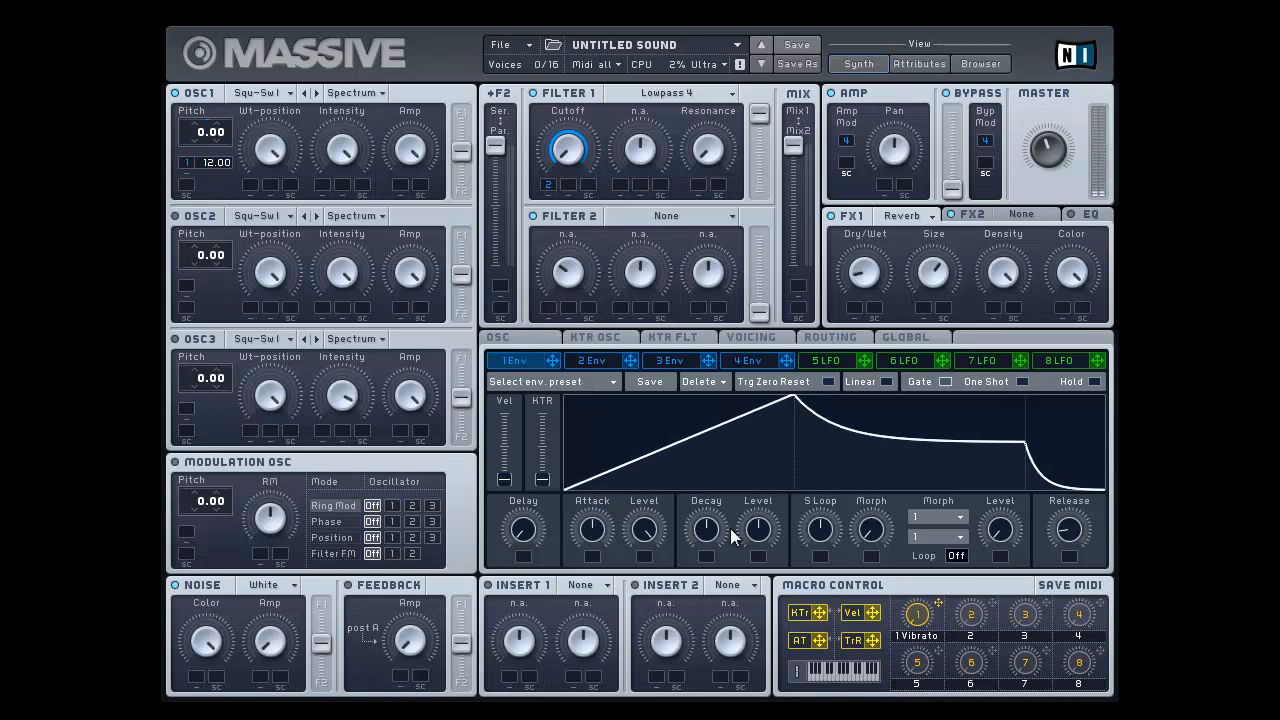
{"action": "left_click_drag", "start_coordinate": [752, 526], "coordinate": [731, 541]}
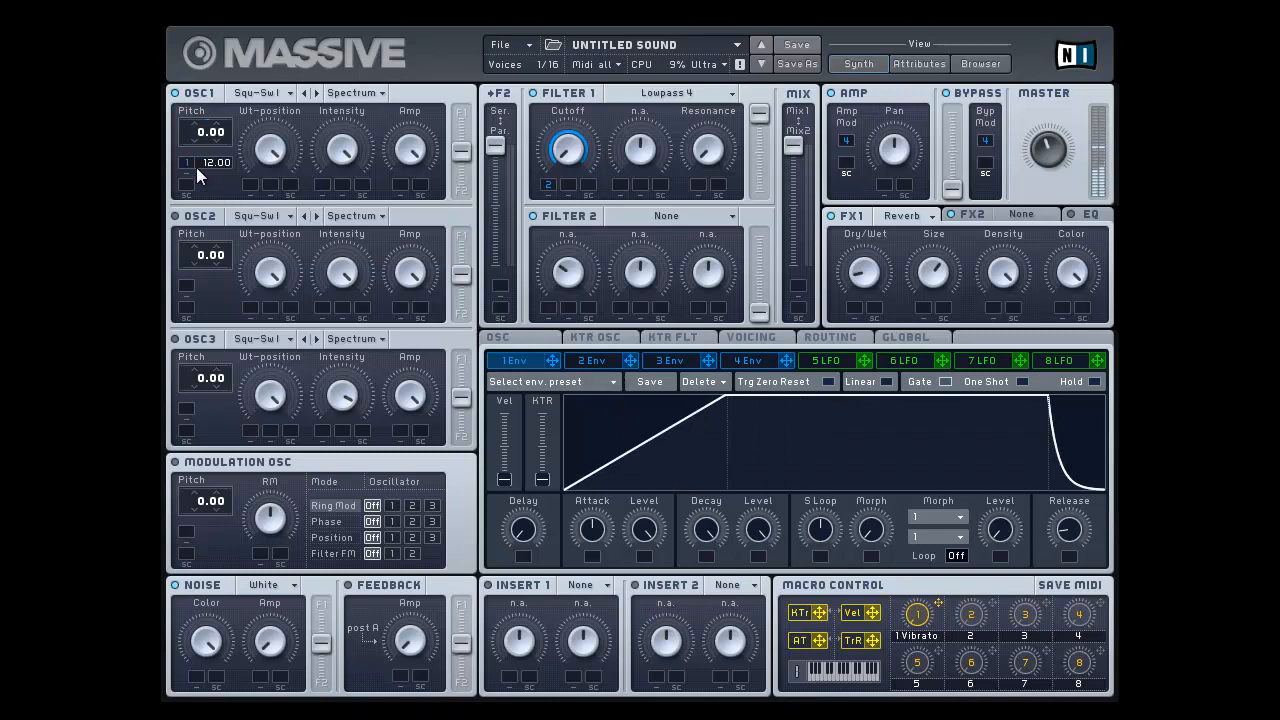
{"action": "left_click_drag", "start_coordinate": [586, 512], "coordinate": [590, 565]}
{"action": "left_click_drag", "start_coordinate": [1054, 541], "coordinate": [1102, 528]}
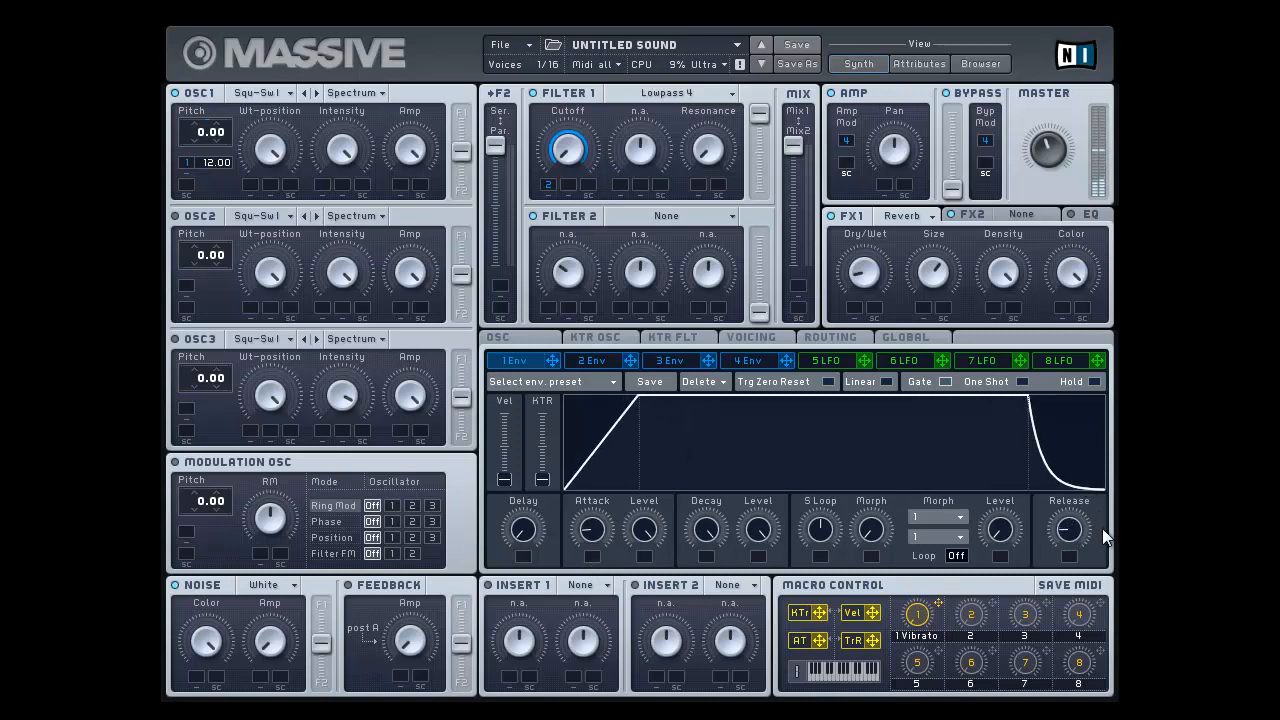
Step: Raise envelope 2's decay level to the maximum so the filter cutoff modulation holds at full height
{"action": "left_click", "coordinate": [608, 360]}
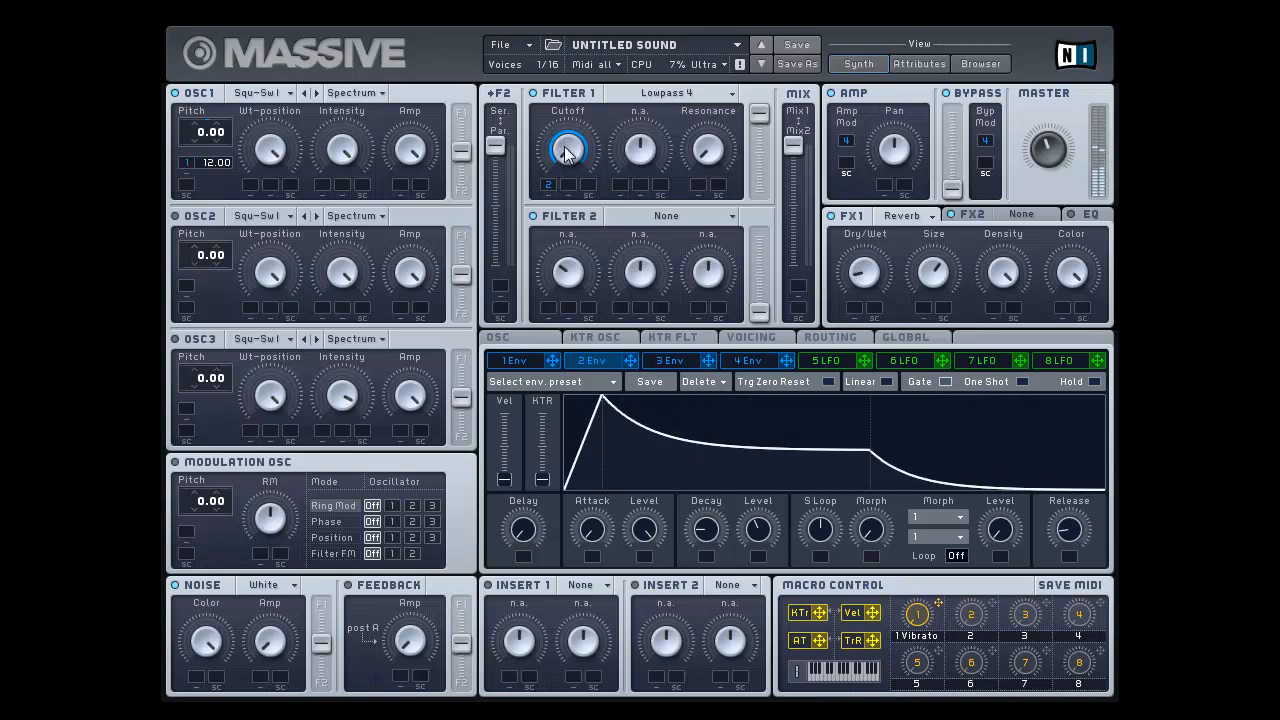
{"action": "left_click_drag", "start_coordinate": [745, 541], "coordinate": [761, 421]}
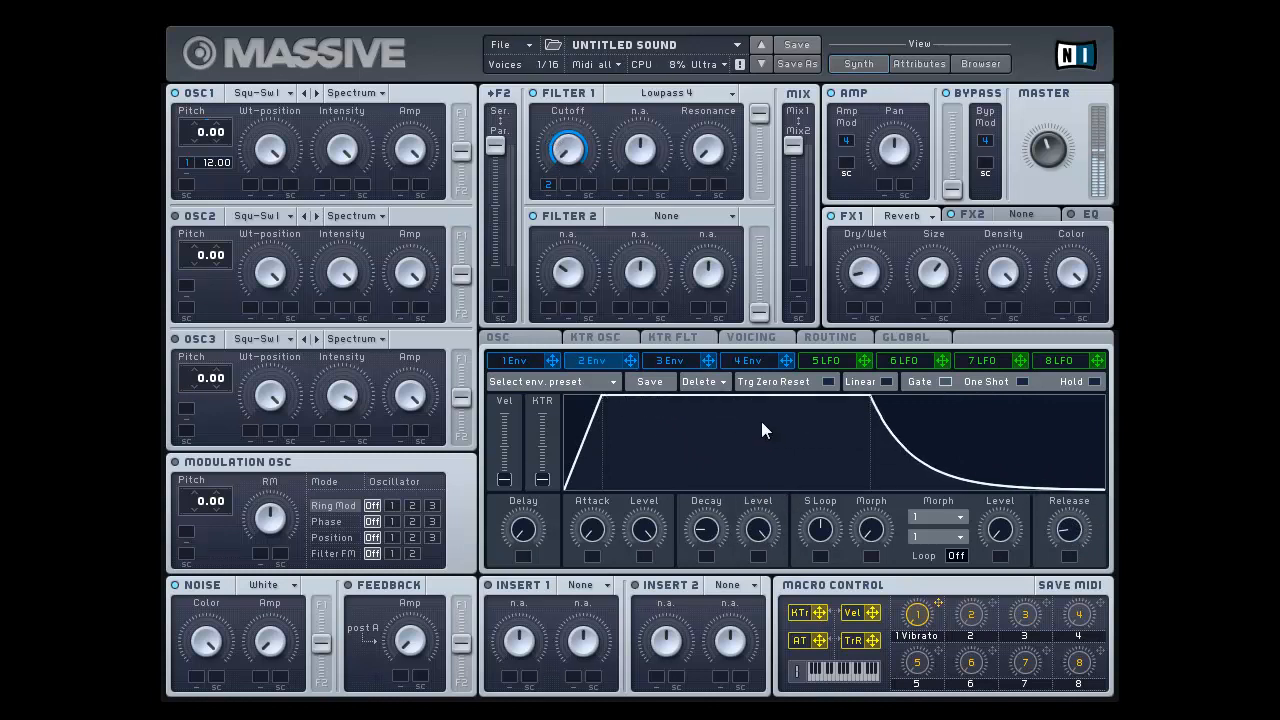
Step: Try a longer attack of almost half on envelope 1, and shorten it back to roughly 20 percent
{"action": "left_click", "coordinate": [526, 357]}
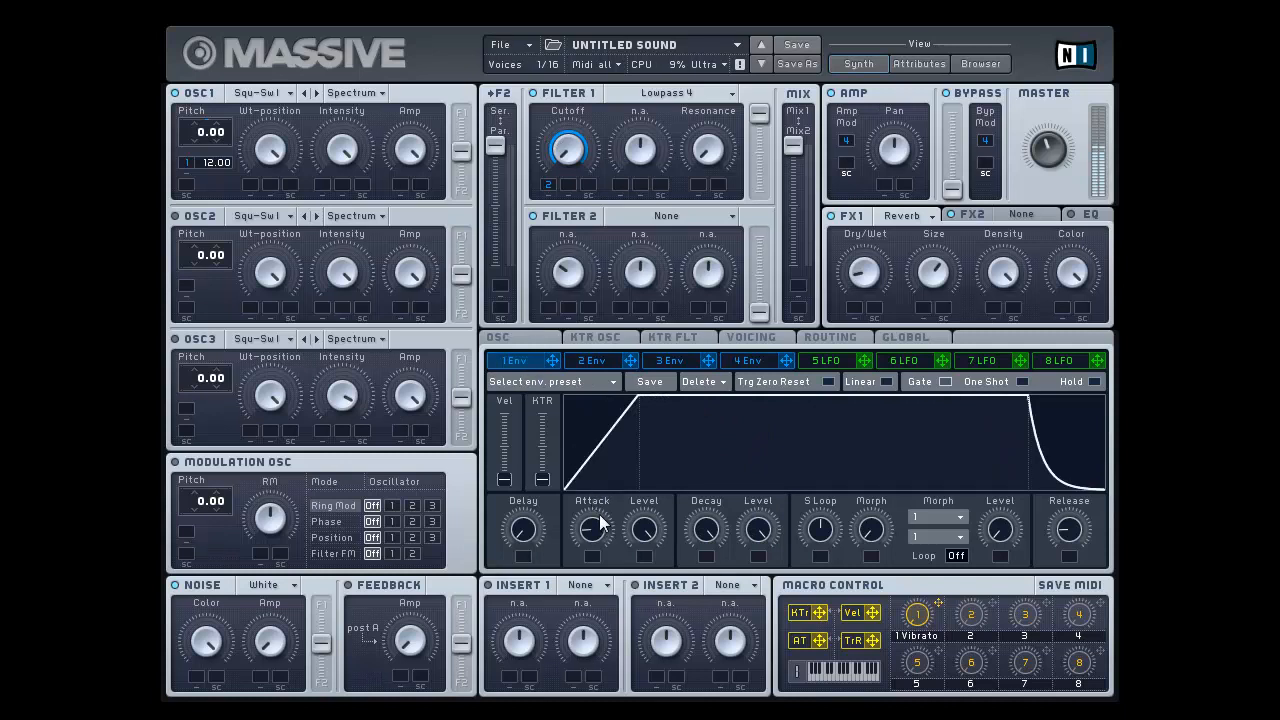
{"action": "left_click_drag", "start_coordinate": [600, 523], "coordinate": [601, 470]}
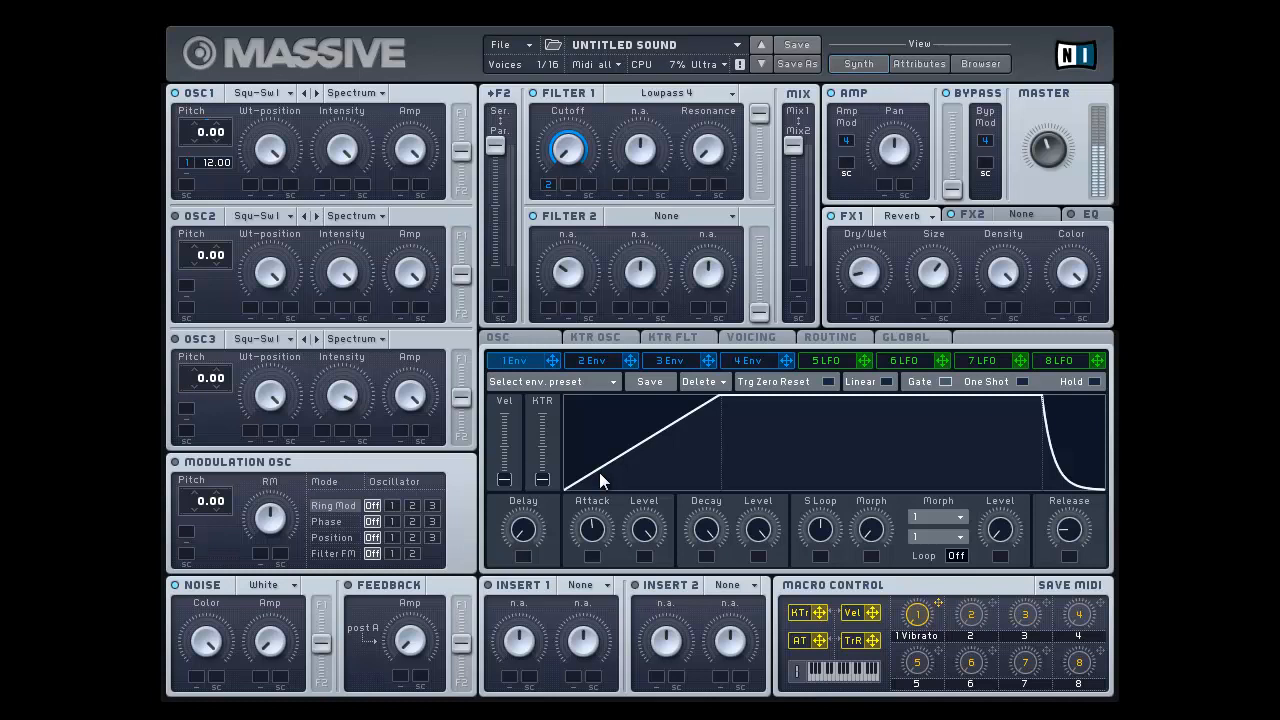
{"action": "left_click_drag", "start_coordinate": [595, 526], "coordinate": [596, 565]}
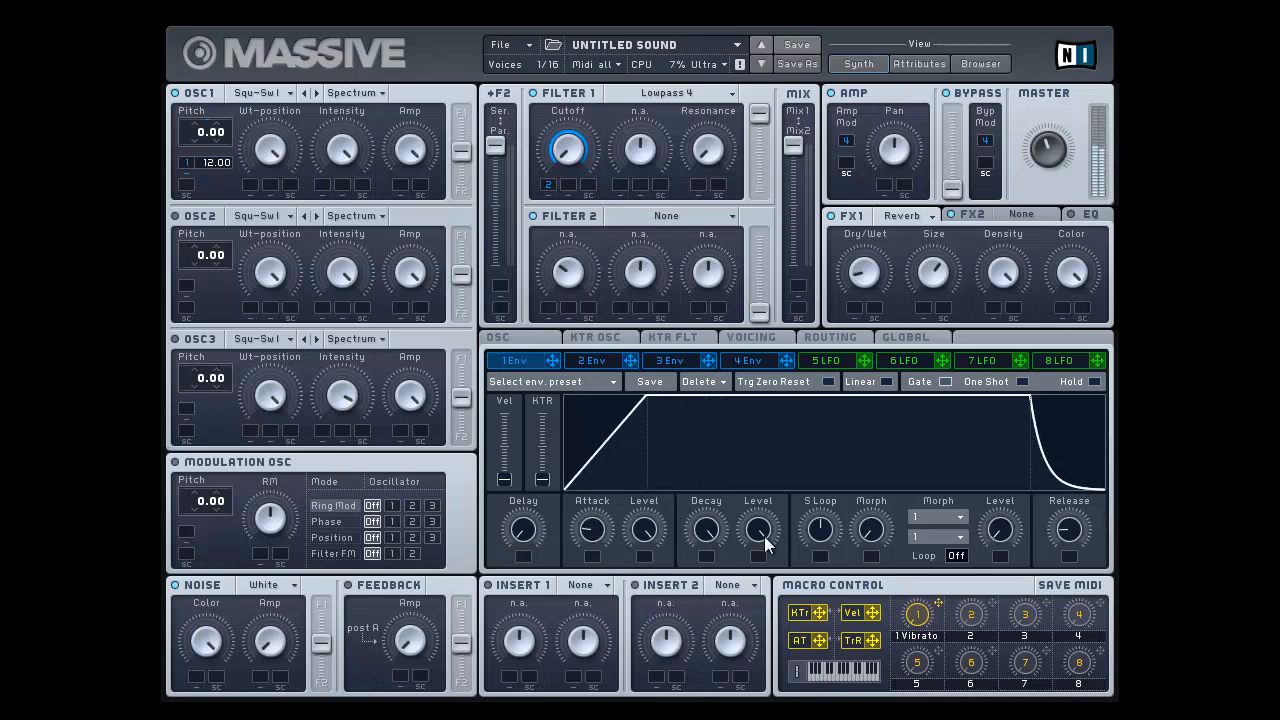
Step: Lower envelope 1's decay level to roughly 20 percent and shorten its decay, with a minor adjustment to the attack
{"action": "left_click_drag", "start_coordinate": [763, 543], "coordinate": [775, 646]}
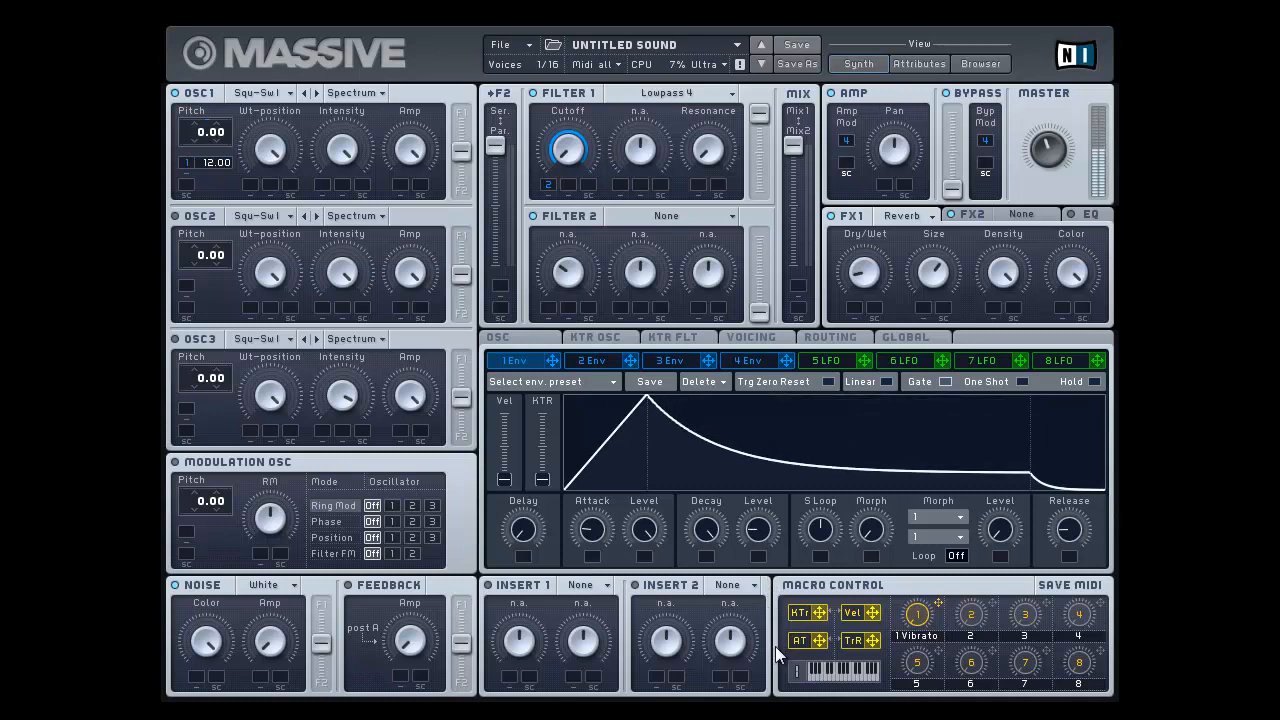
{"action": "left_click_drag", "start_coordinate": [690, 512], "coordinate": [734, 615]}
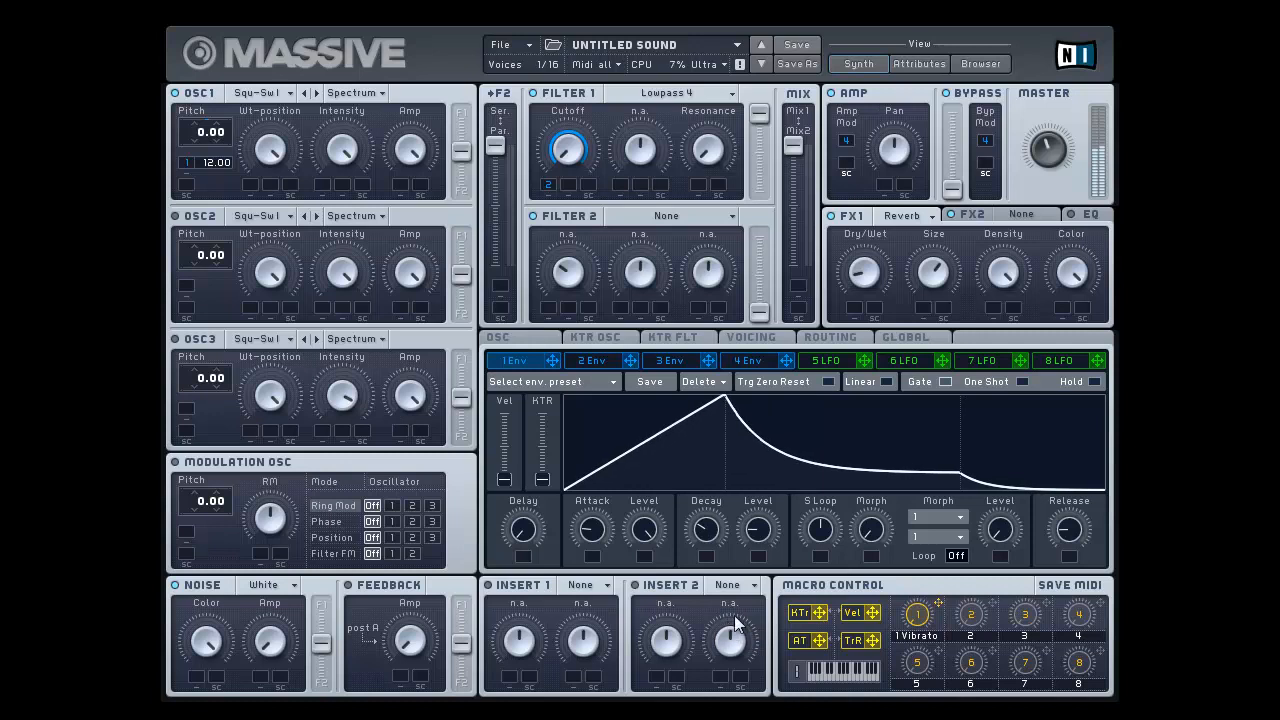
{"action": "left_click_drag", "start_coordinate": [591, 530], "coordinate": [620, 537]}
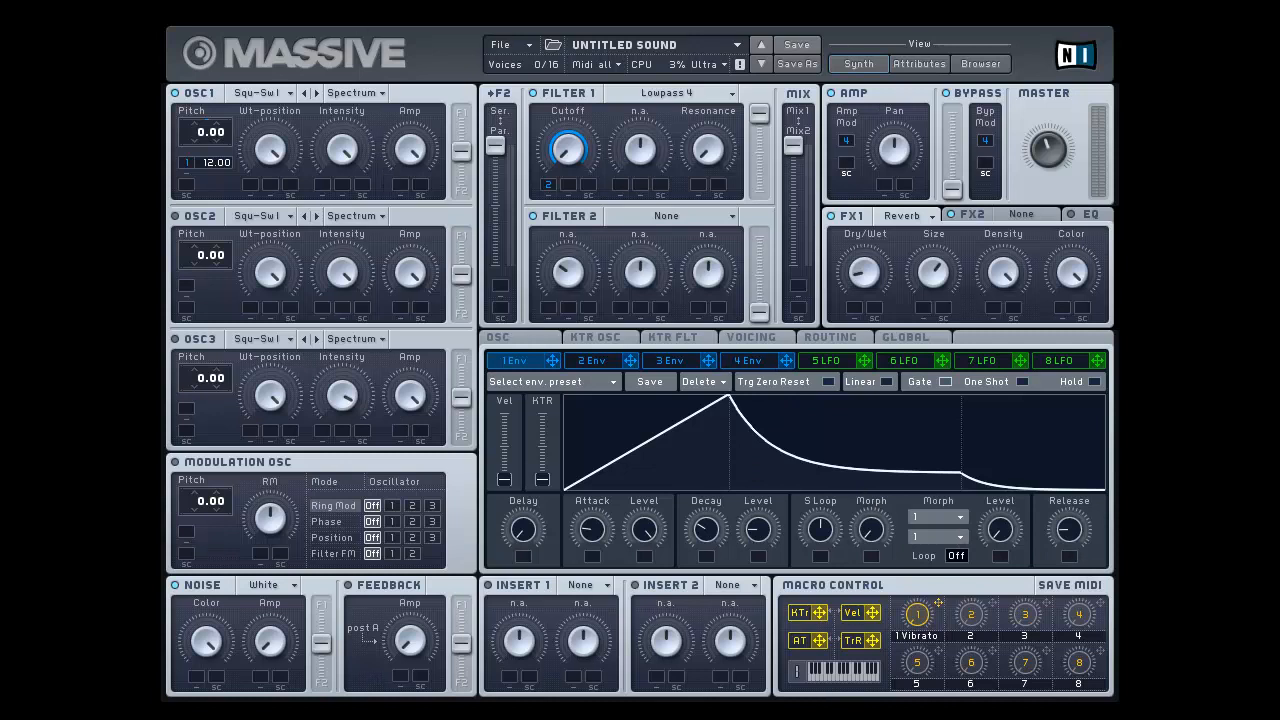
Step: Try Polyphon voicing against Monophon, set the voicing back to Monophon, and return to envelope 1
{"action": "left_click", "coordinate": [765, 336]}
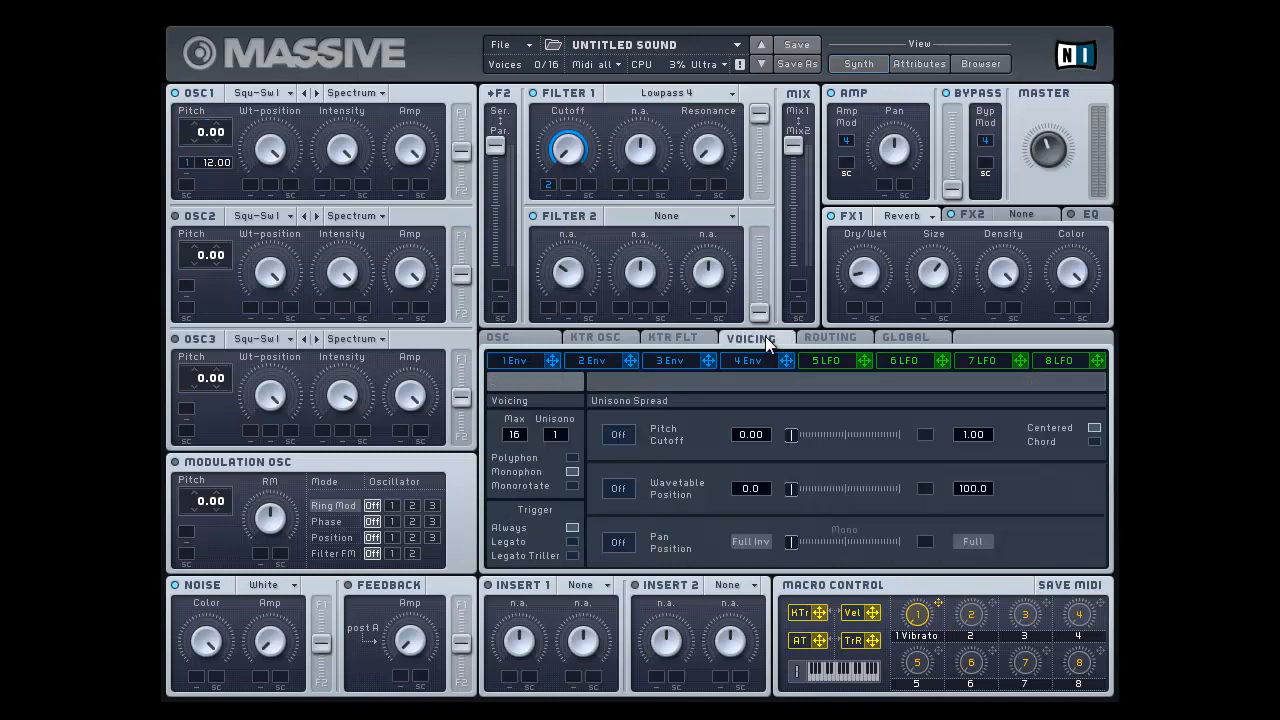
{"action": "left_click", "coordinate": [572, 458]}
{"action": "left_click", "coordinate": [573, 473]}
{"action": "left_click", "coordinate": [572, 457]}
{"action": "left_click", "coordinate": [572, 473]}
{"action": "left_click", "coordinate": [536, 360]}
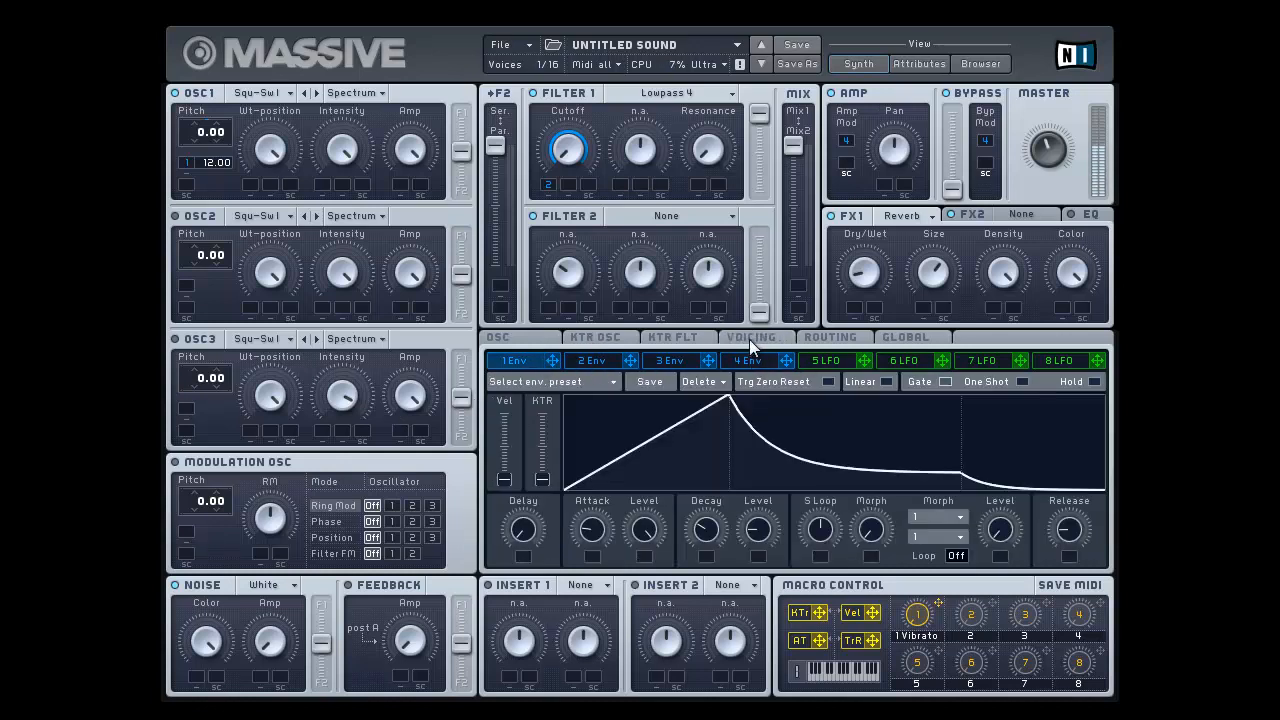
Step: Lengthen envelope 1's attack to about half and raise its decay level to the maximum
{"action": "left_click_drag", "start_coordinate": [596, 534], "coordinate": [599, 485]}
{"action": "left_click_drag", "start_coordinate": [751, 531], "coordinate": [737, 374]}
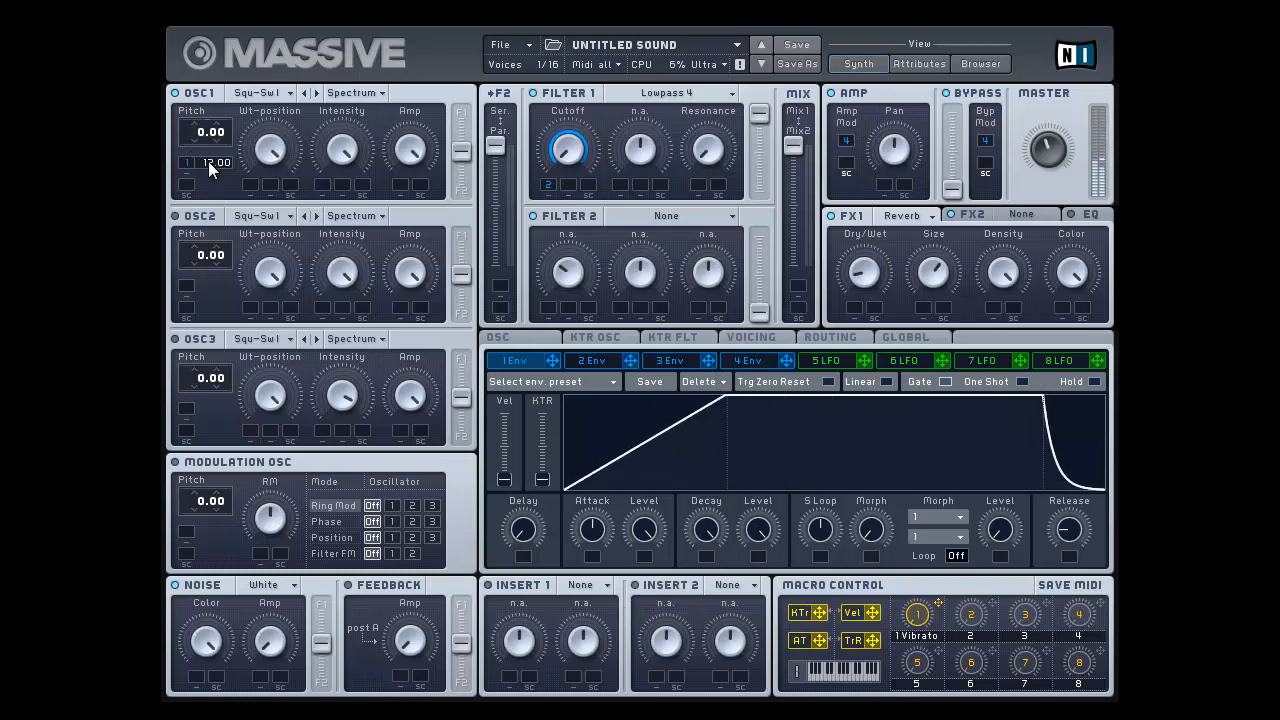
Step: Try a shorter decay with a minimum decay level on envelope 1, and restore both to the maximum
{"action": "left_click_drag", "start_coordinate": [708, 533], "coordinate": [724, 651]}
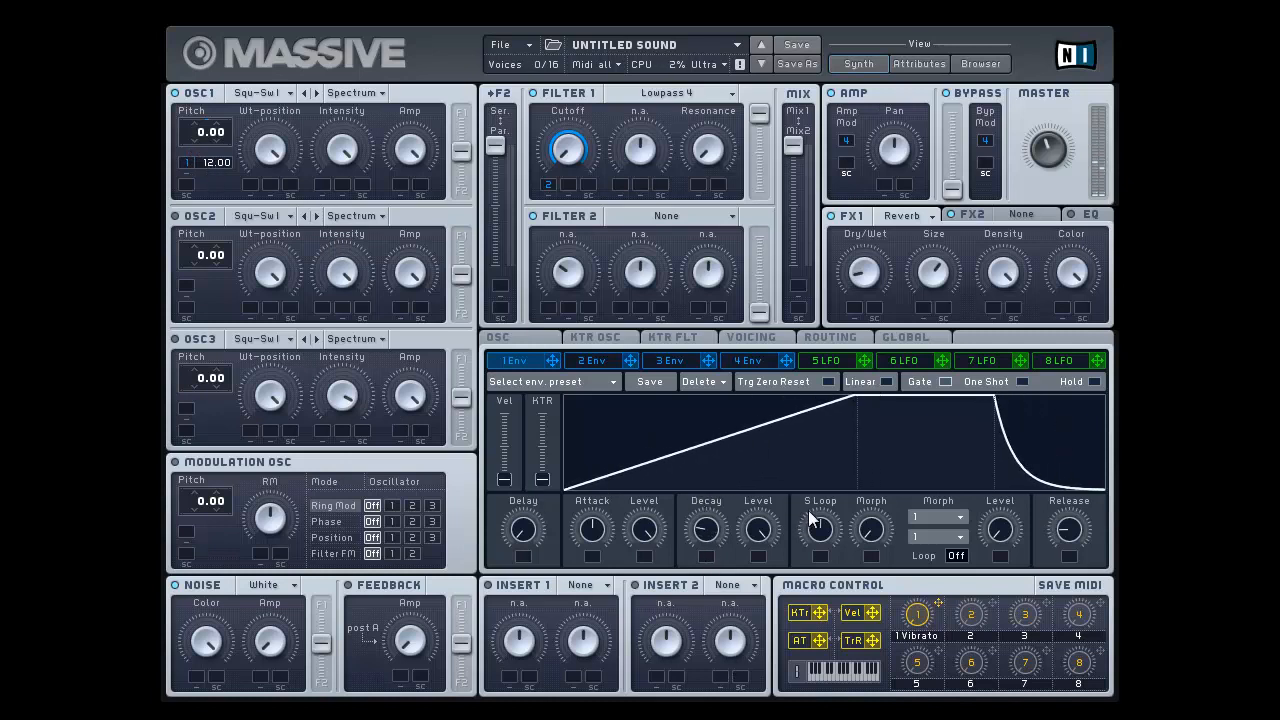
{"action": "left_click_drag", "start_coordinate": [751, 531], "coordinate": [744, 688]}
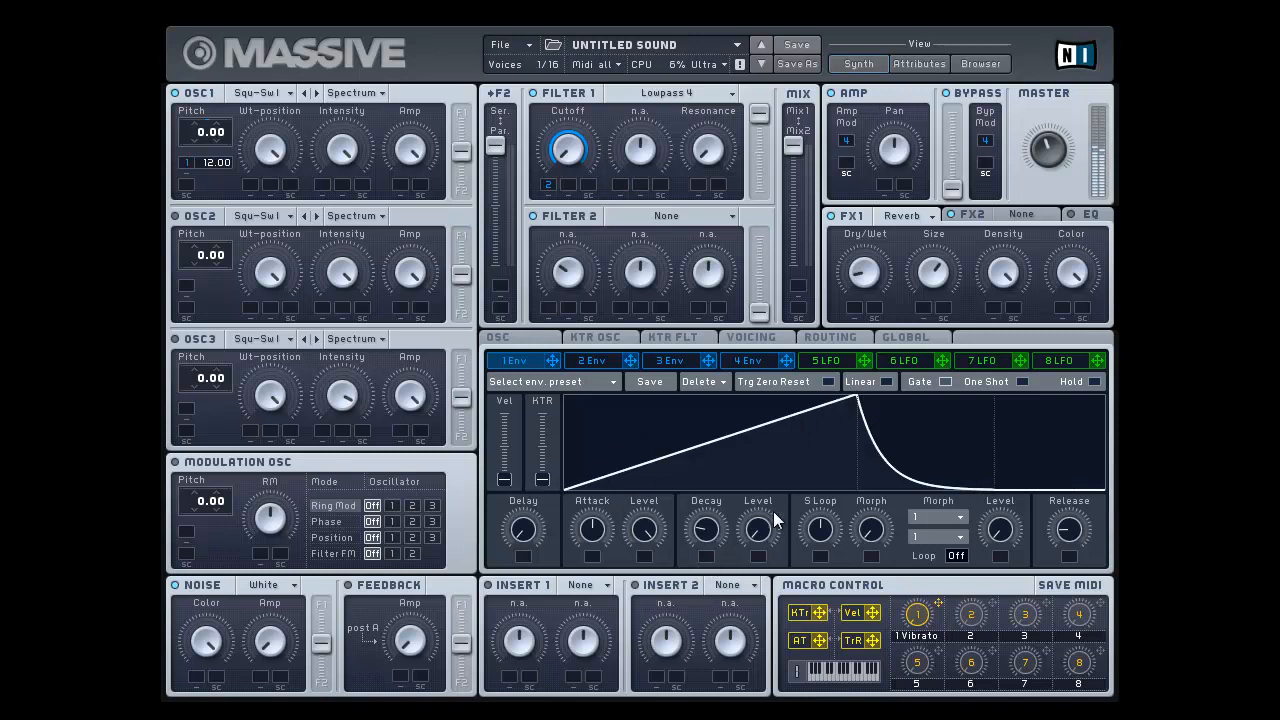
{"action": "left_click_drag", "start_coordinate": [762, 538], "coordinate": [723, 413]}
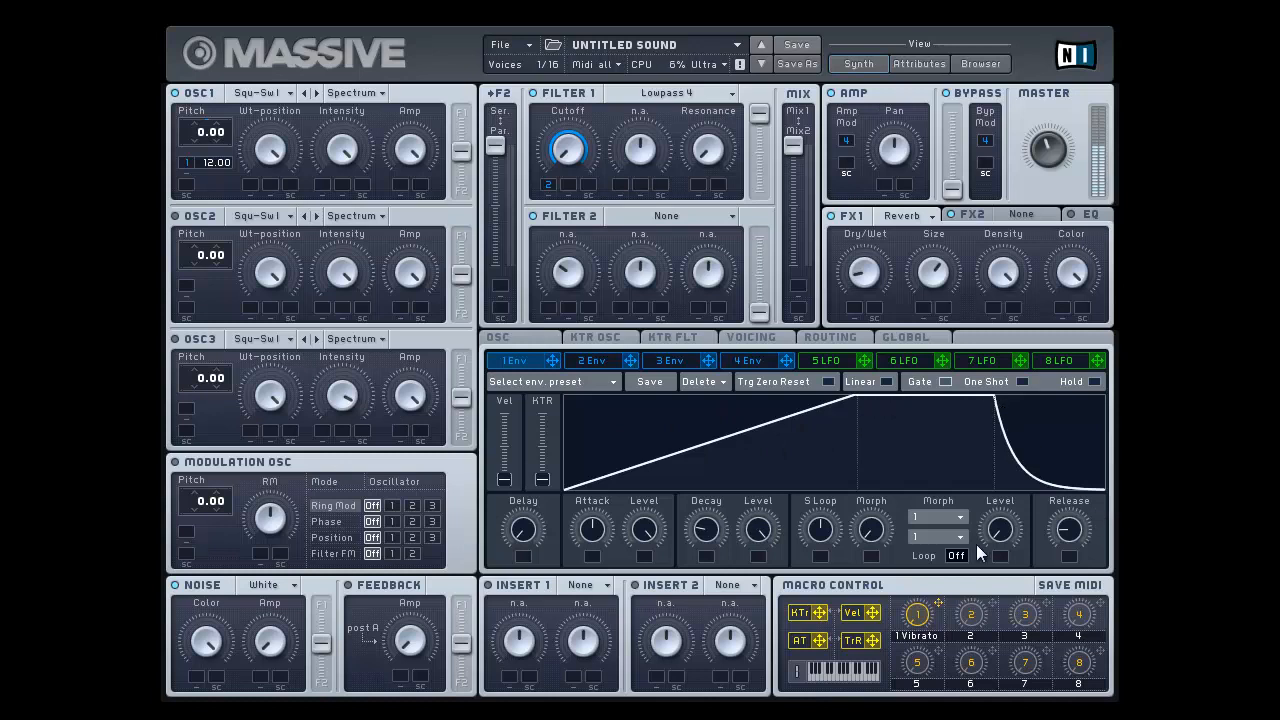
{"action": "left_click_drag", "start_coordinate": [727, 537], "coordinate": [735, 297]}
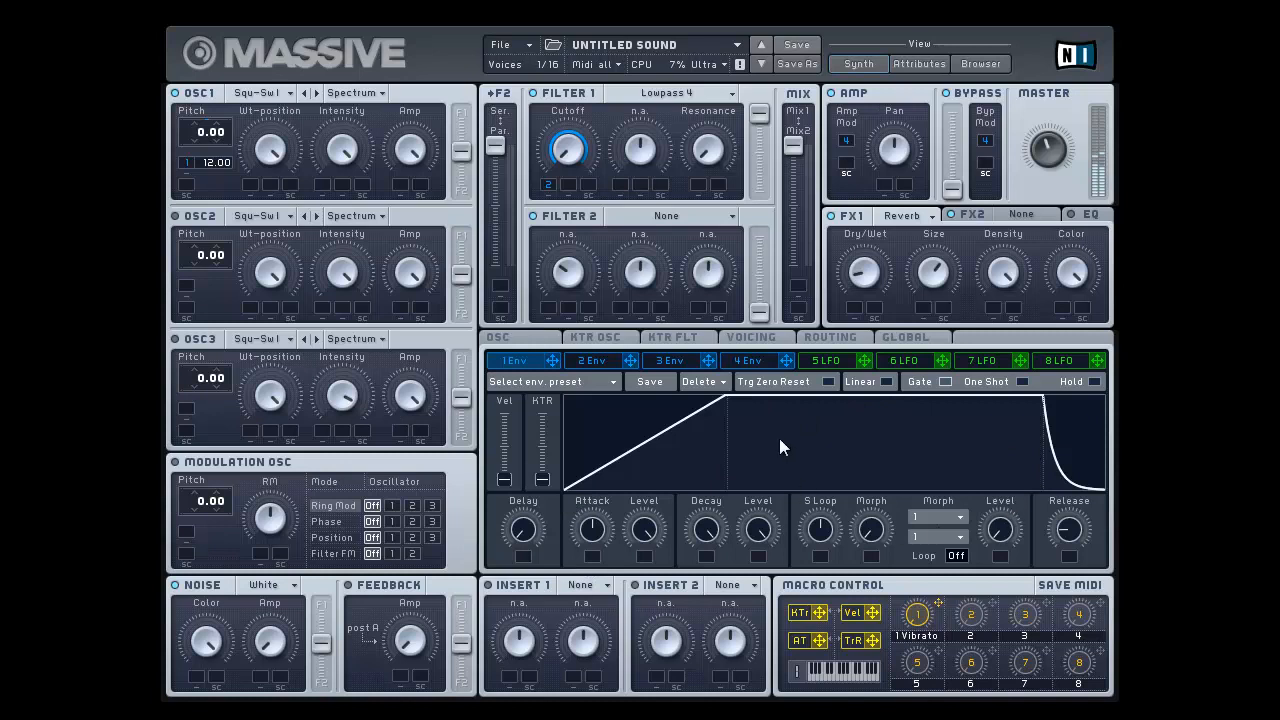
Step: Lower envelope 2's decay level to slightly under half
{"action": "left_click", "coordinate": [755, 357]}
{"action": "left_click", "coordinate": [593, 361]}
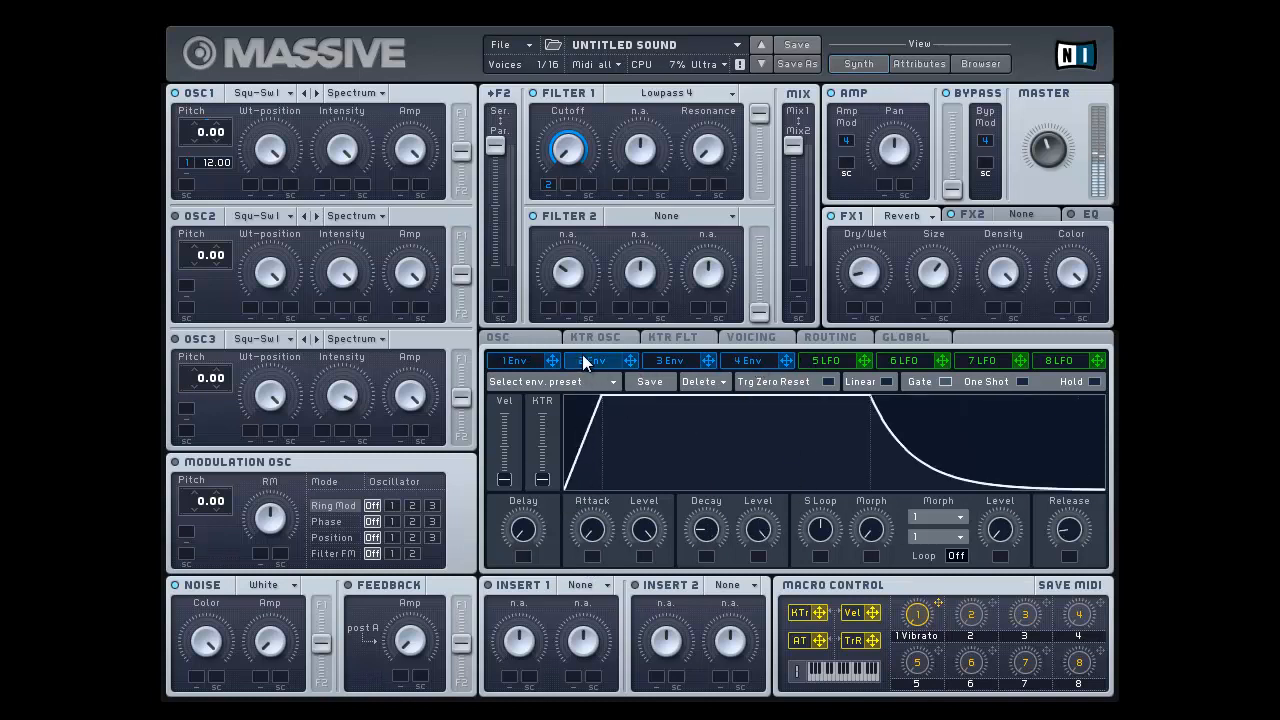
{"action": "left_click_drag", "start_coordinate": [766, 534], "coordinate": [765, 623]}
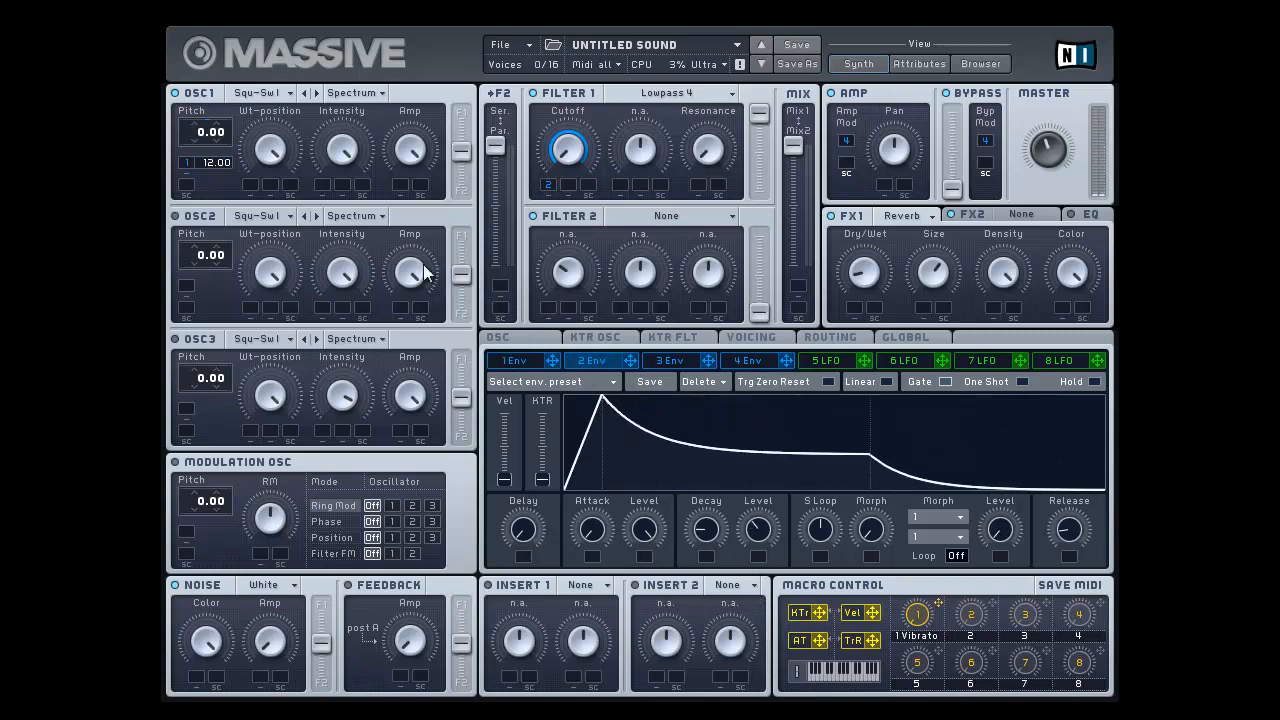
Step: Remove envelope 1's modulation from oscillator 1's pitch
{"action": "right_click", "coordinate": [185, 161]}
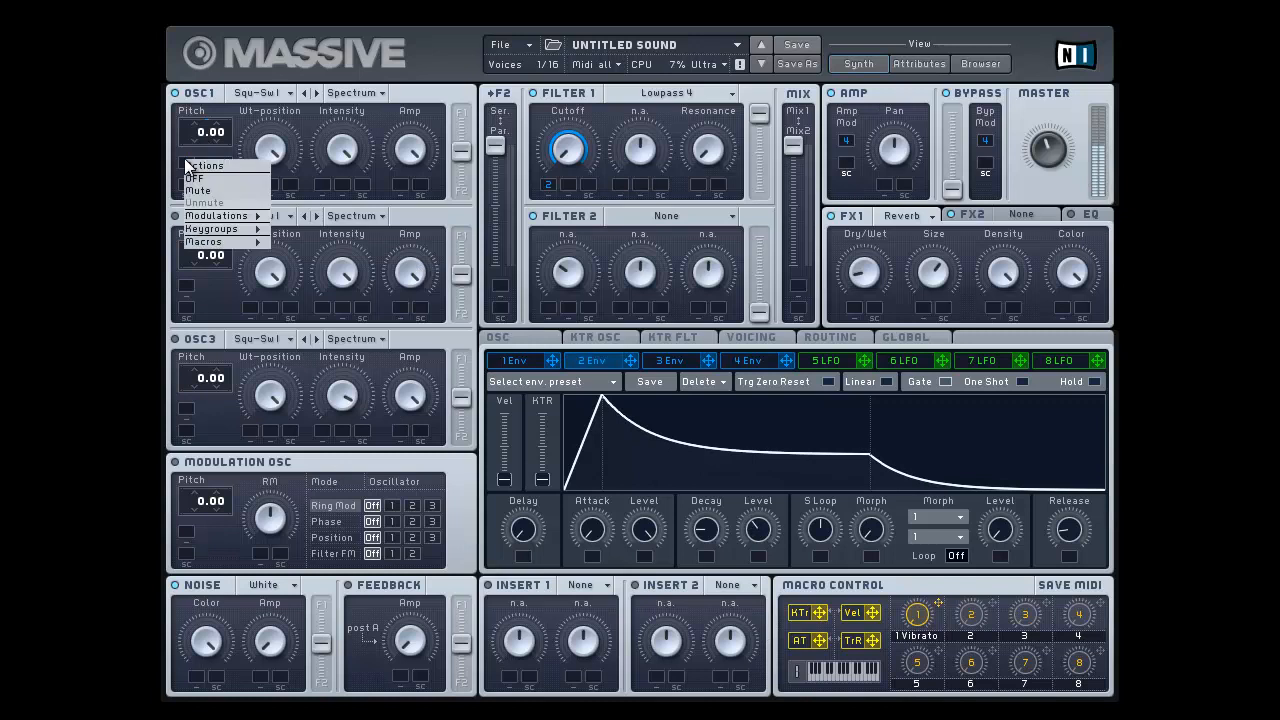
{"action": "left_click", "coordinate": [196, 179]}
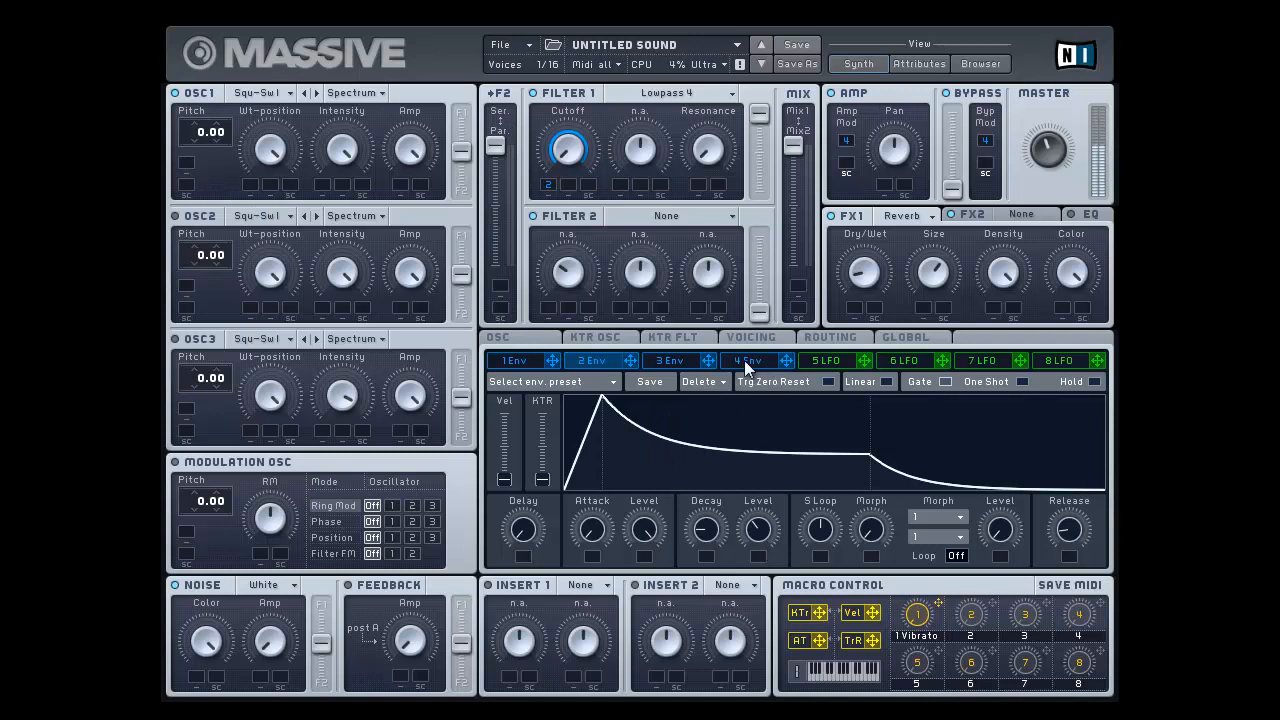
Step: Review the shape of amp envelope 4 and the voicing settings
{"action": "left_click", "coordinate": [737, 362]}
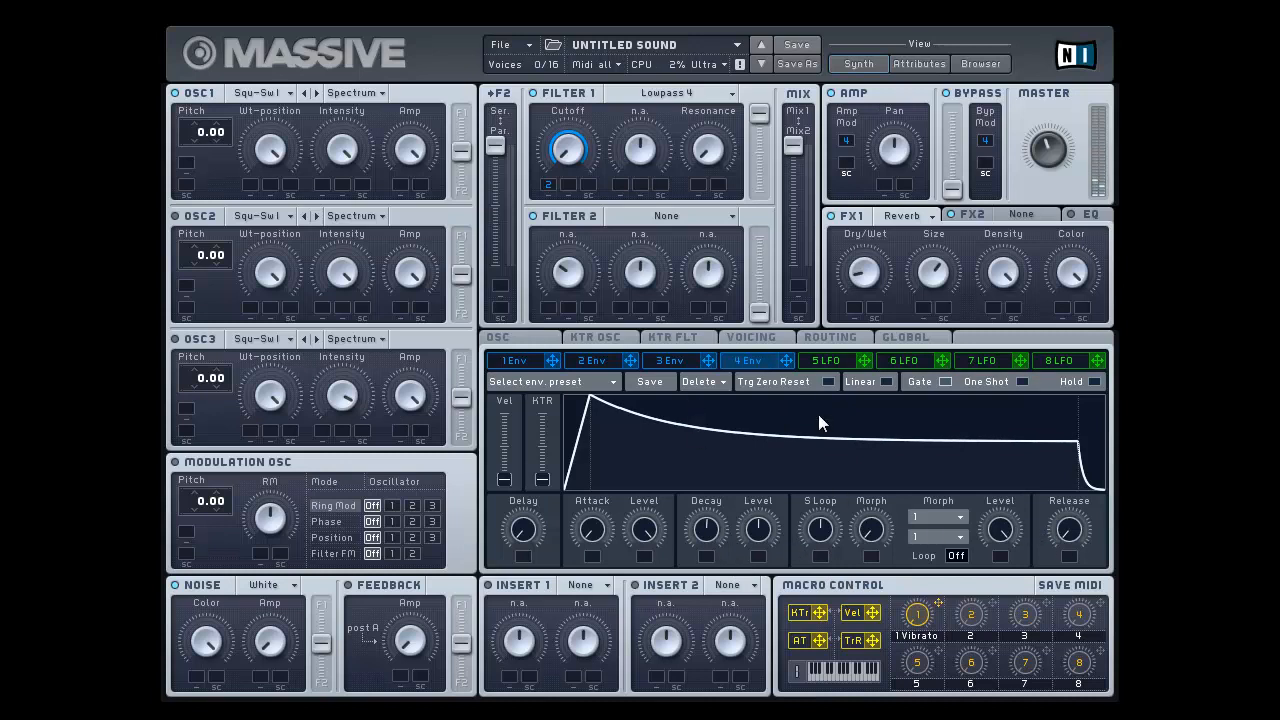
{"action": "left_click", "coordinate": [742, 336]}
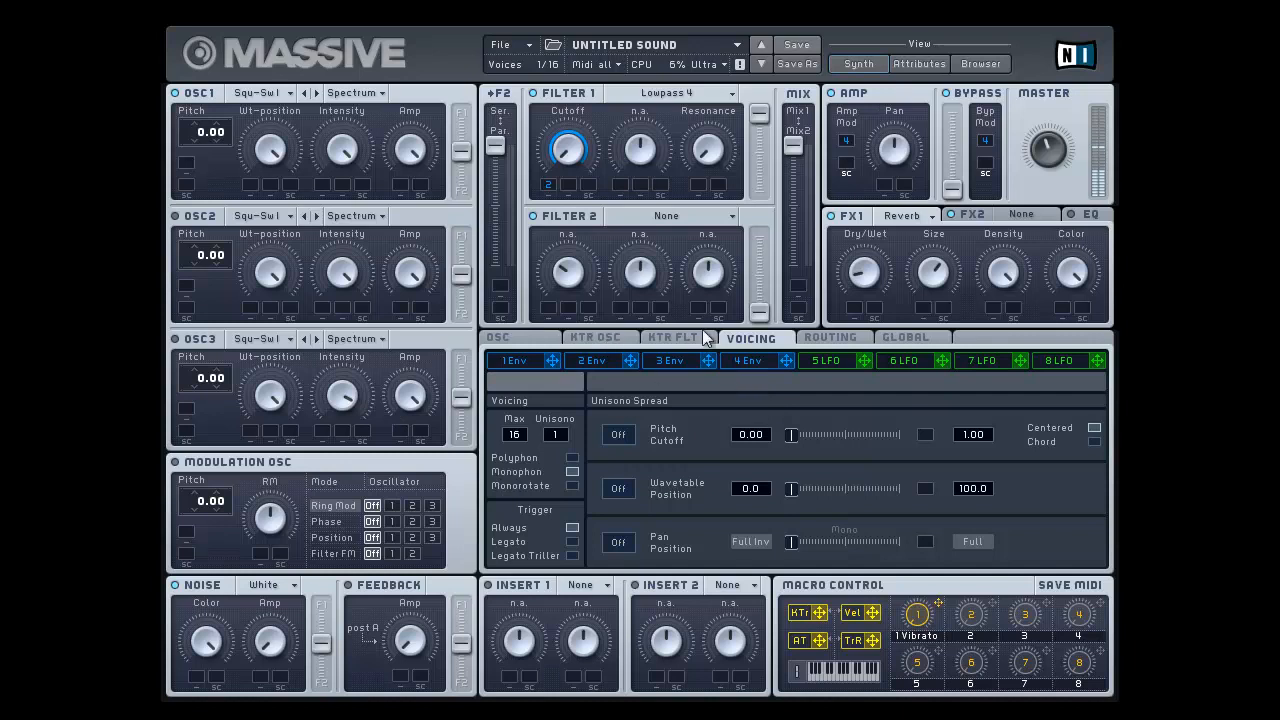
{"action": "left_click", "coordinate": [755, 360]}
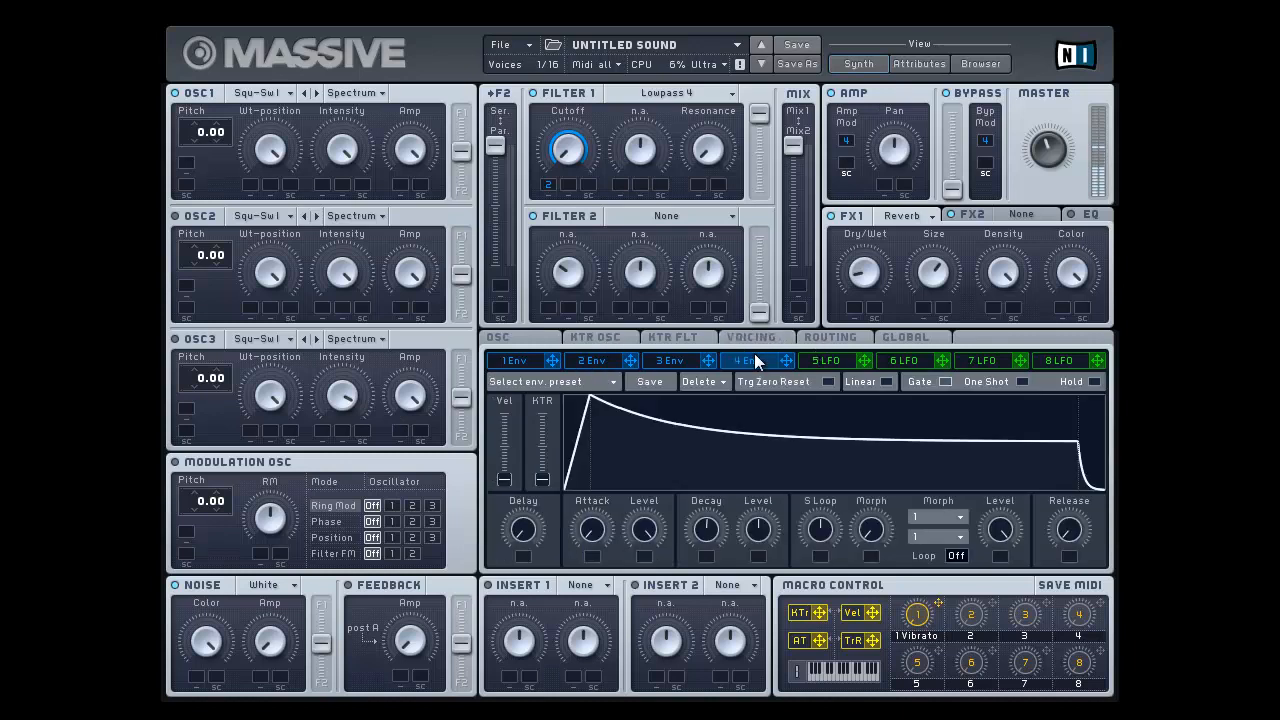